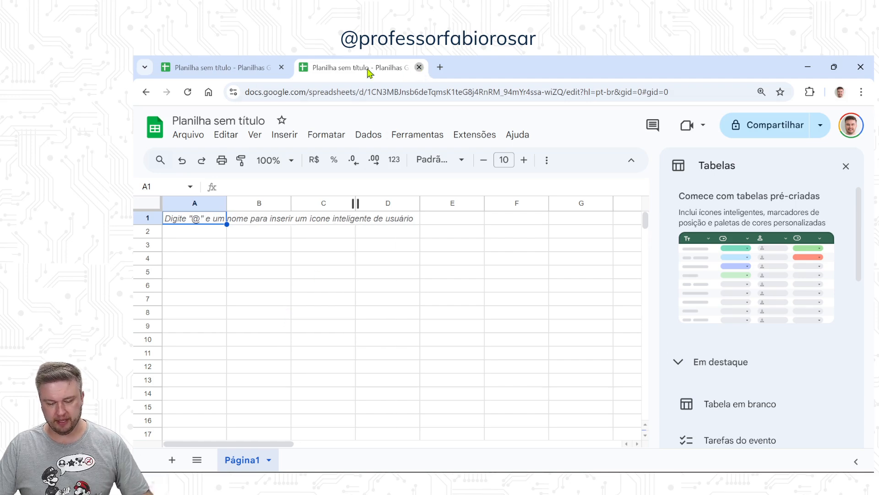
Step: Close the second browser tab, which holds an empty untitled spreadsheet
{"action": "left_click", "coordinate": [419, 67]}
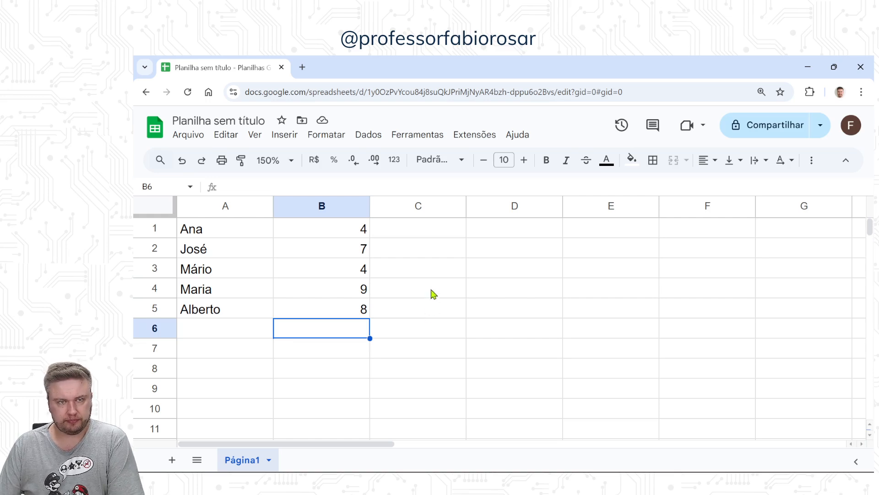
Step: Total the values of B1:B5 in cell D2 with the SOMA function
{"action": "left_click", "coordinate": [428, 256]}
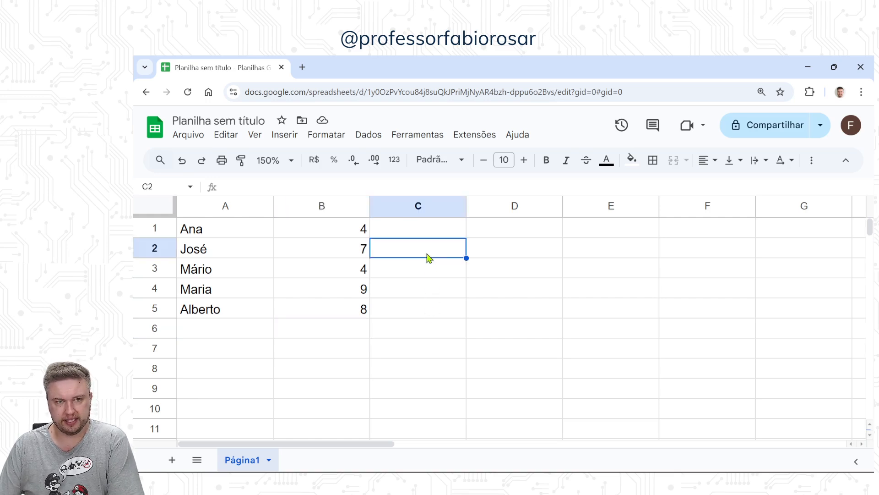
{"action": "left_click", "coordinate": [489, 256]}
{"action": "type", "text": "=soma("}
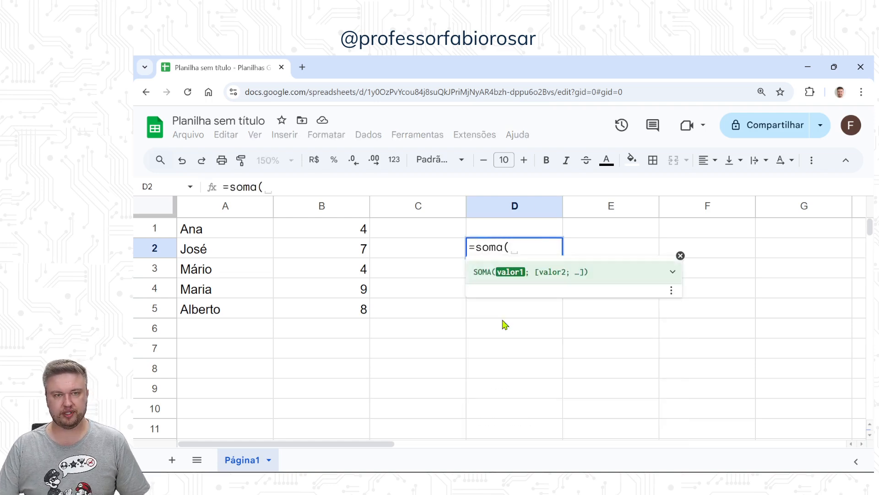
{"action": "left_click_drag", "start_coordinate": [354, 230], "coordinate": [355, 311]}
{"action": "type", "text": ")"}
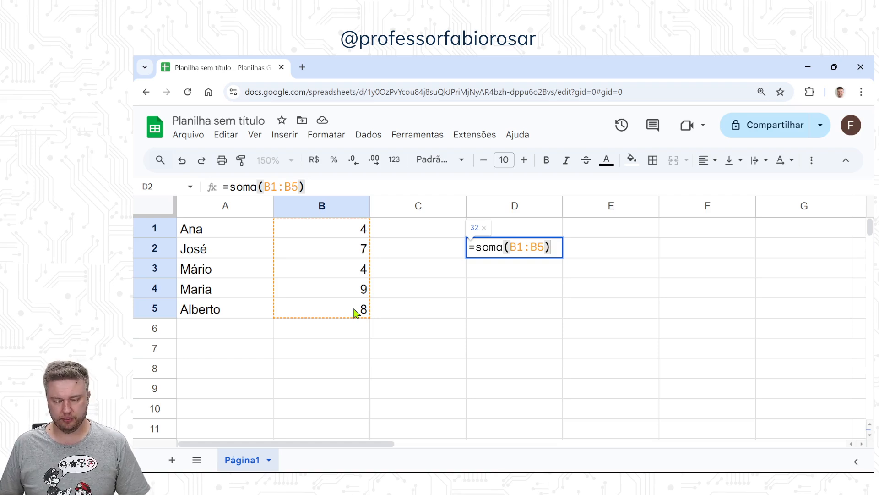
{"action": "key", "text": "Return"}
Step: Total B1:B5 again in cell D3, using the English function name SUM
{"action": "type", "text": "=sum("}
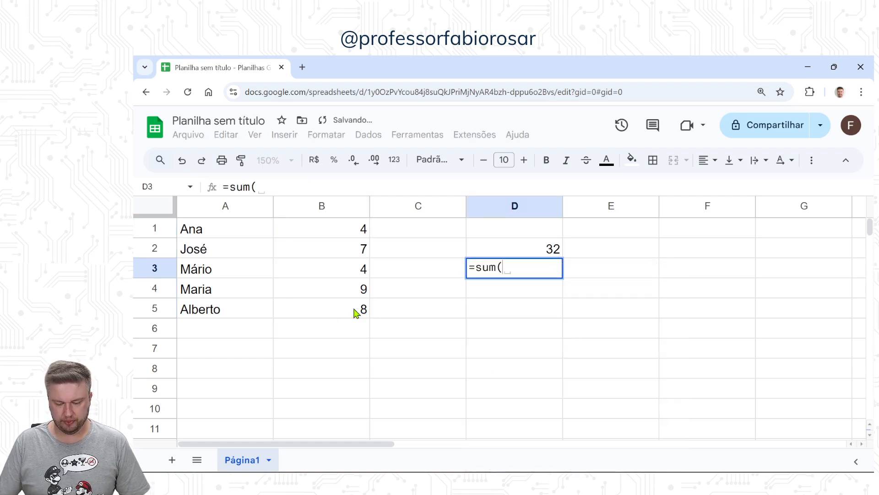
{"action": "left_click_drag", "start_coordinate": [356, 231], "coordinate": [345, 308]}
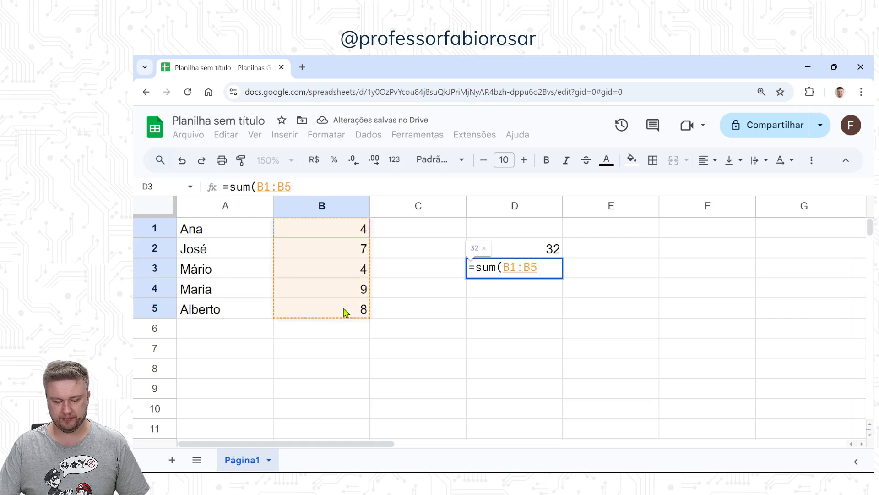
{"action": "type", "text": ")"}
{"action": "key", "text": "Return"}
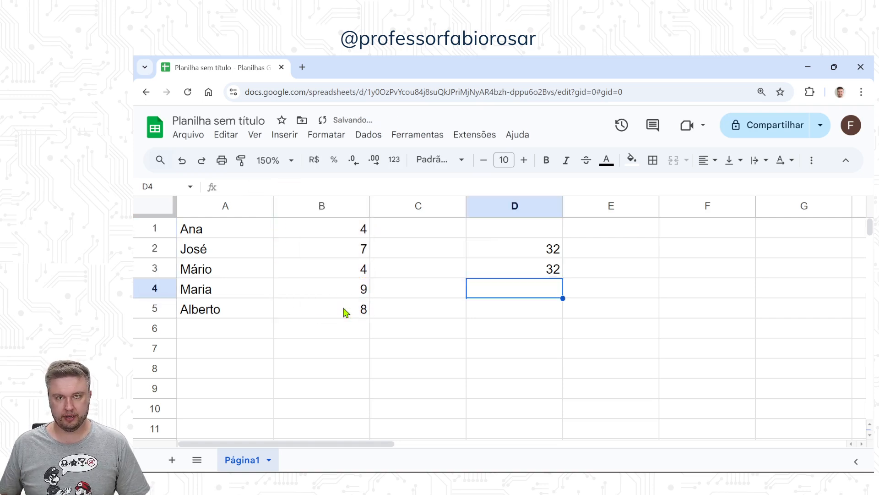
Step: Calculate the mean of B1:B5 in cell D4 with the AVERAGE function
{"action": "type", "text": "=average("}
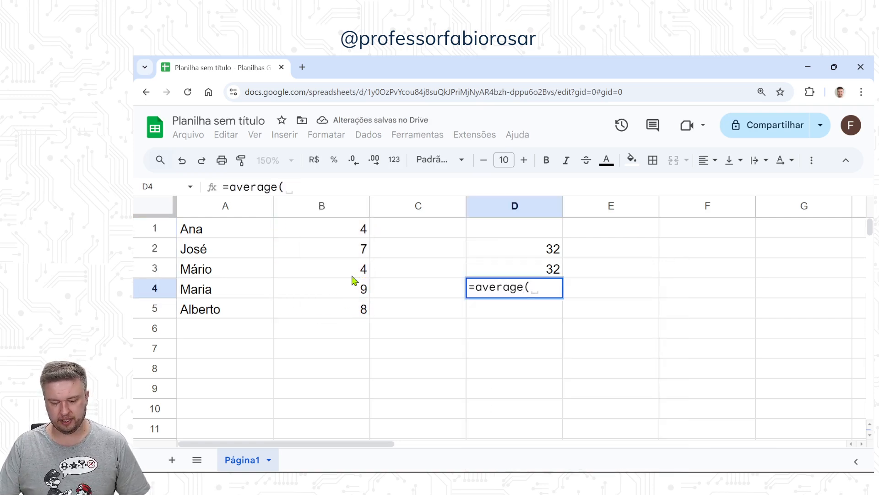
{"action": "left_click_drag", "start_coordinate": [357, 233], "coordinate": [350, 311]}
{"action": "type", "text": ")"}
{"action": "key", "text": "Return"}
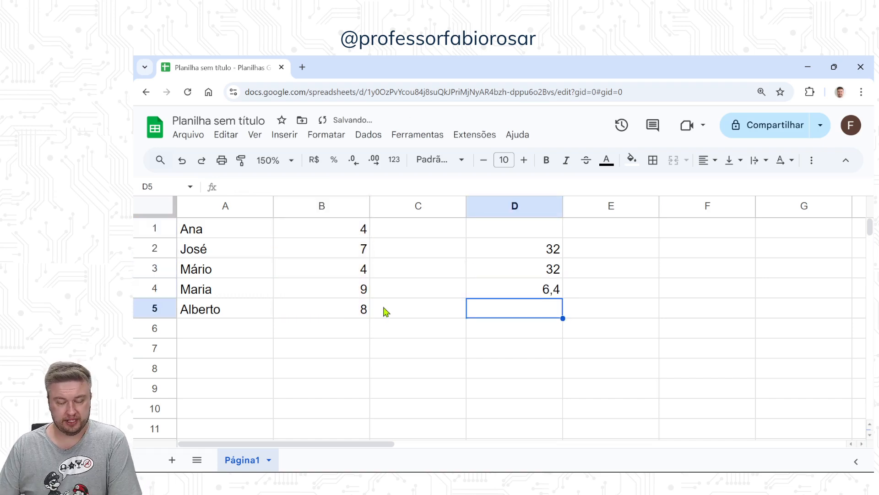
Step: Clear all the contents of column D
{"action": "left_click", "coordinate": [531, 209]}
{"action": "key", "text": "Delete"}
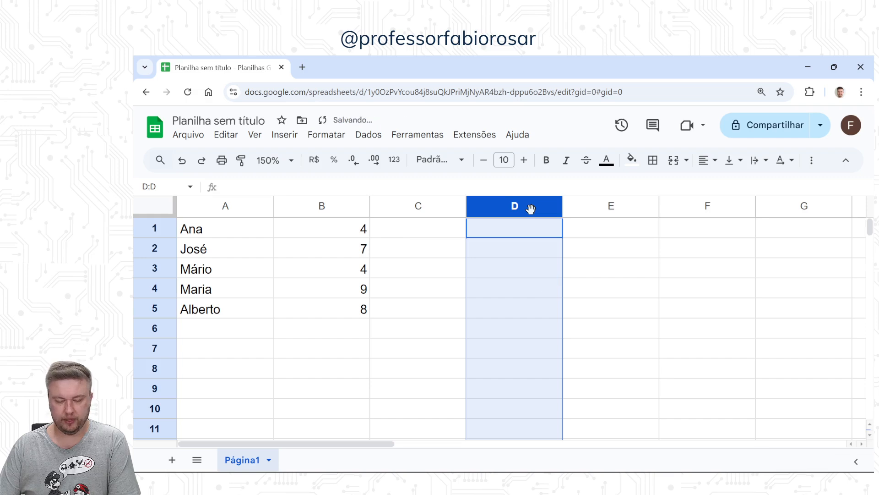
{"action": "left_click", "coordinate": [478, 273]}
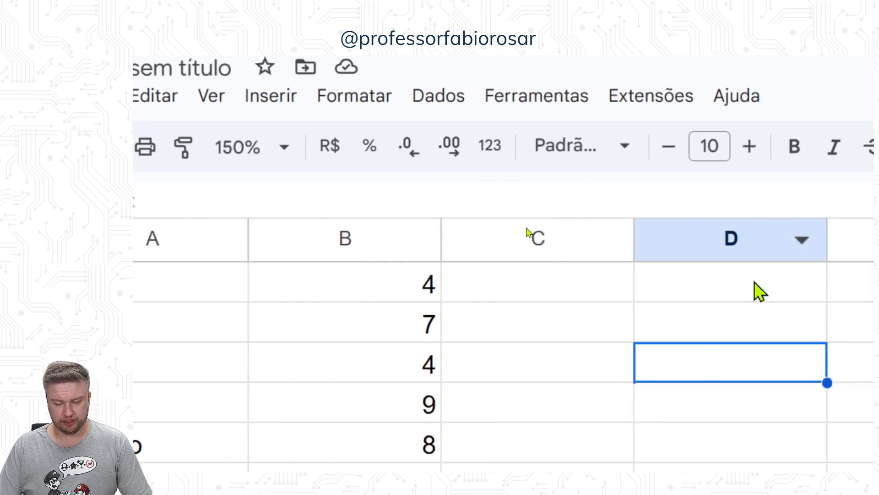
Step: Enter 3 in cell D1 and format it as a percentage
{"action": "left_click", "coordinate": [754, 282]}
{"action": "type", "text": "3"}
{"action": "key", "text": "Return"}
{"action": "left_click", "coordinate": [754, 282]}
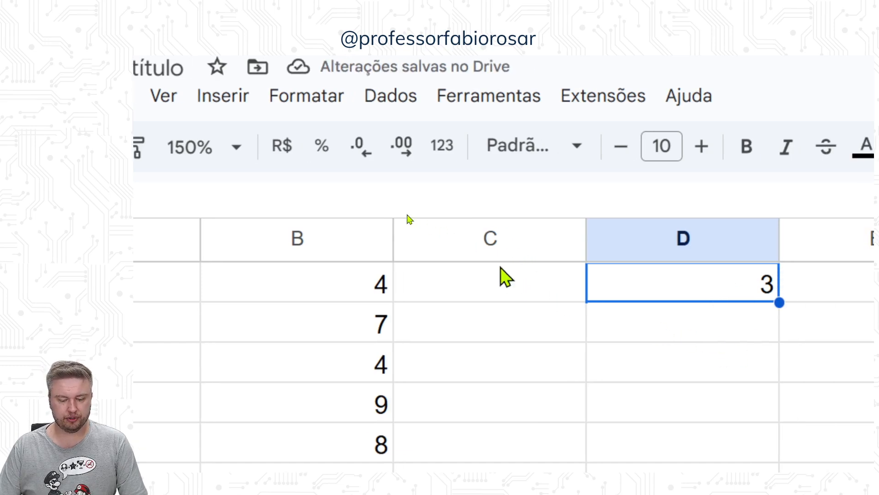
{"action": "left_click", "coordinate": [322, 158]}
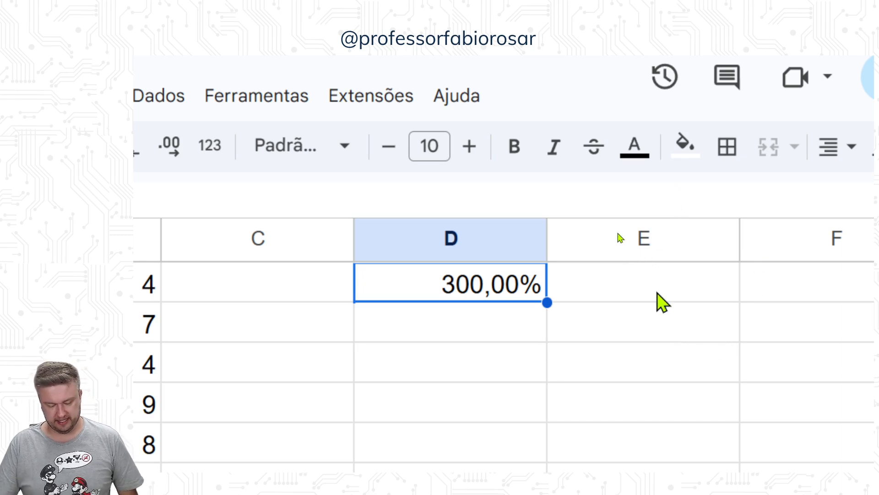
Step: Try bold and underline on cell D1, removing each format again
{"action": "key", "text": "ctrl+b"}
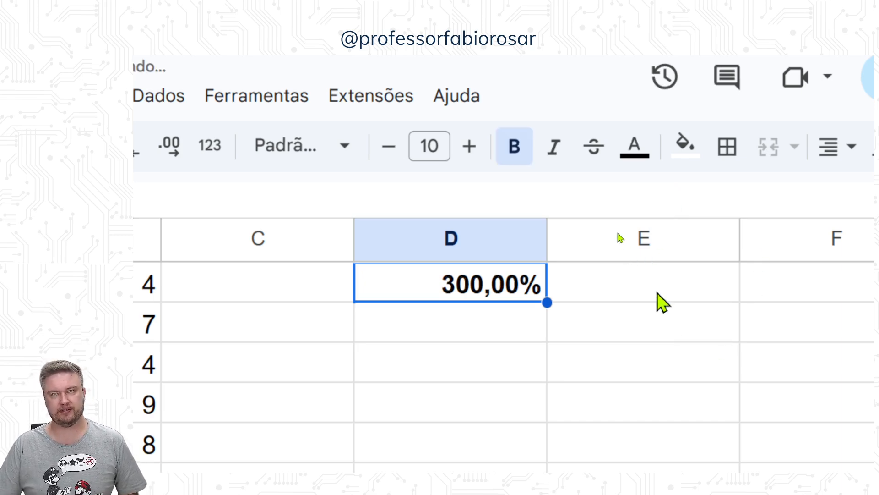
{"action": "key", "text": "ctrl+b"}
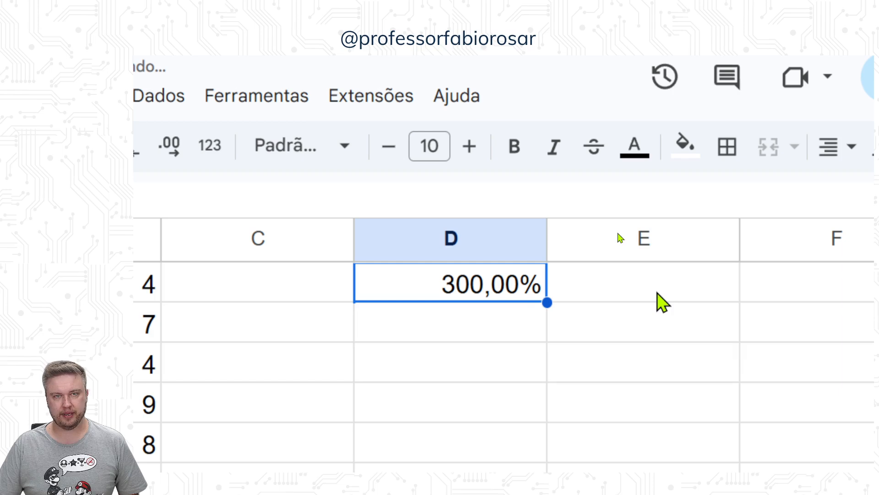
{"action": "key", "text": "ctrl+u"}
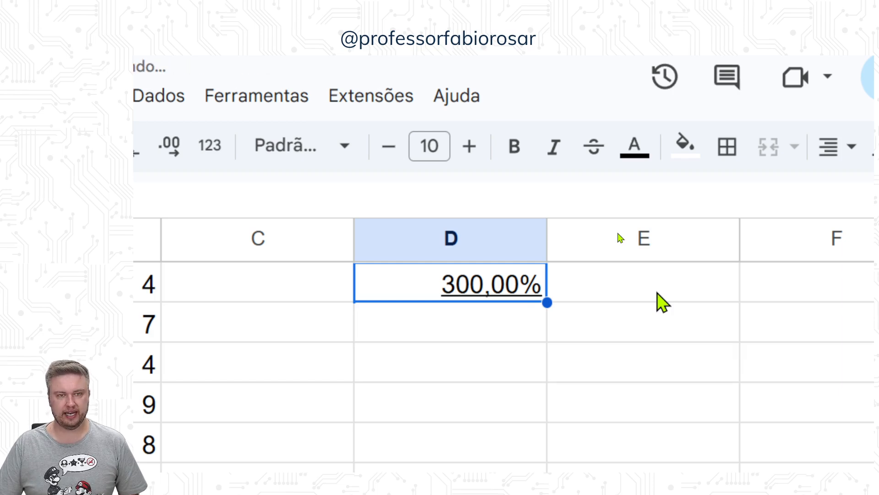
{"action": "key", "text": "ctrl+u"}
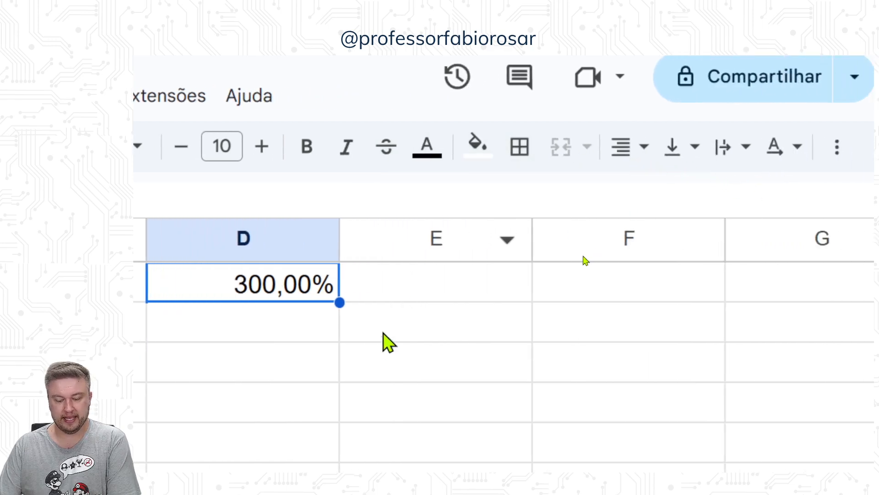
Step: Enter the values 1, 2, 3 and 4 in cells E1 to E4
{"action": "left_click", "coordinate": [485, 296]}
{"action": "type", "text": "1"}
{"action": "key", "text": "Return"}
{"action": "type", "text": "2"}
{"action": "key", "text": "Return"}
{"action": "type", "text": "3"}
{"action": "key", "text": "Return"}
{"action": "type", "text": "4"}
{"action": "key", "text": "Return"}
{"action": "left_click", "coordinate": [482, 289]}
Step: Merge the cells E1:E4 into one, accepting the loss of the lower values, and unmerge them again
{"action": "left_click_drag", "start_coordinate": [485, 296], "coordinate": [487, 410]}
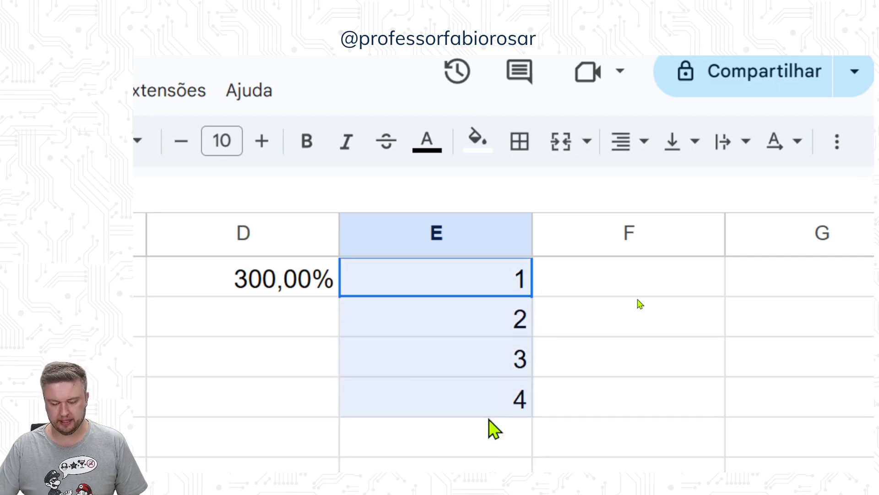
{"action": "left_click", "coordinate": [562, 145]}
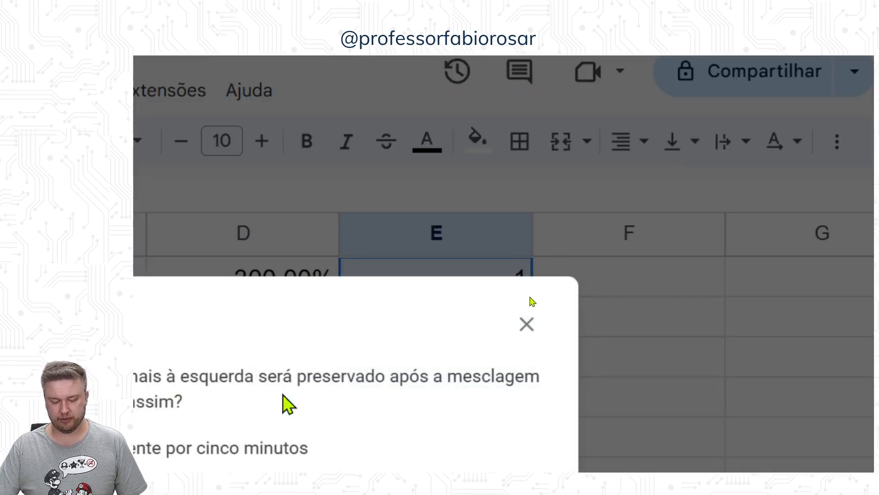
{"action": "left_click", "coordinate": [578, 385]}
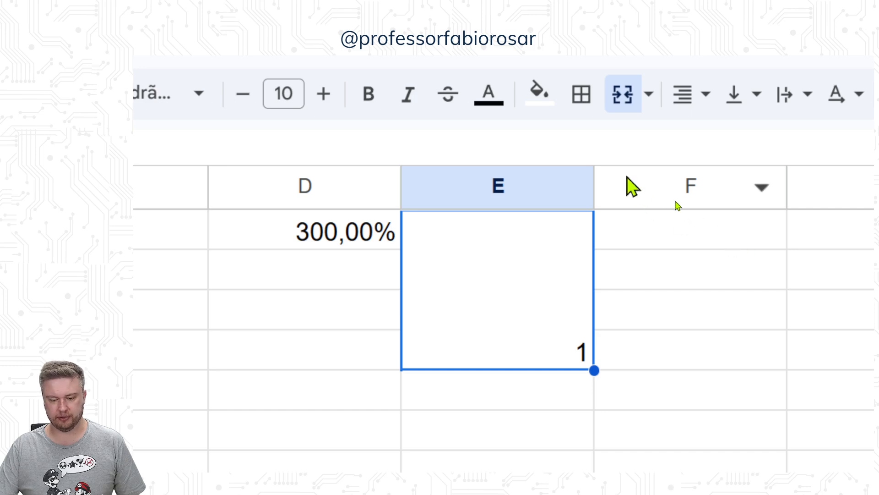
{"action": "left_click", "coordinate": [624, 103]}
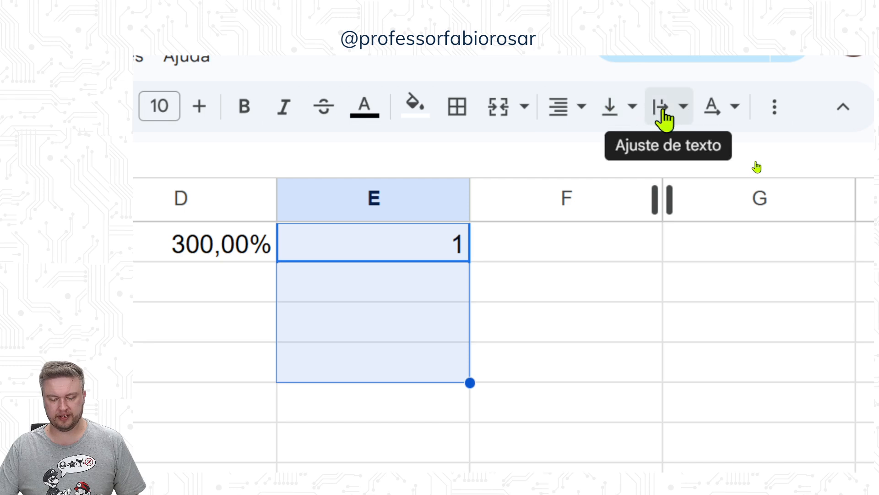
{"action": "left_click", "coordinate": [664, 120]}
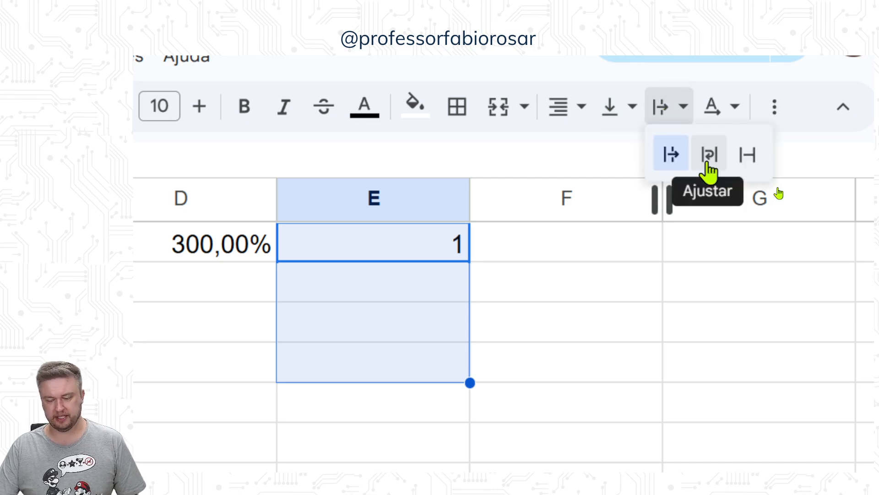
{"action": "left_click", "coordinate": [680, 120]}
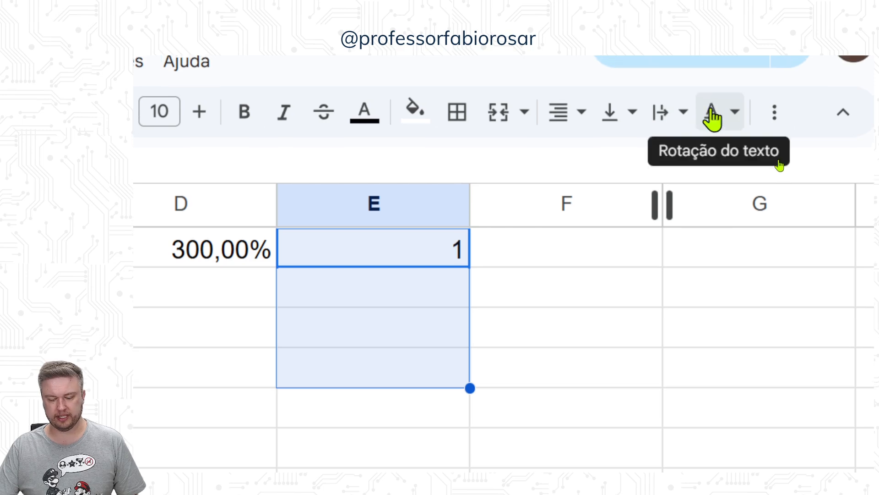
Step: Replace the content of cell E1 with the text "Título"
{"action": "left_click", "coordinate": [447, 242]}
{"action": "type", "text": "Títu"}
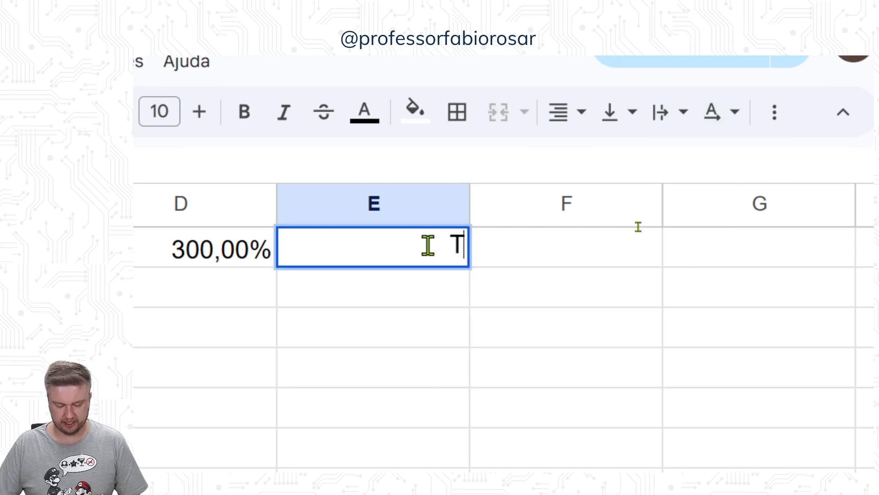
{"action": "type", "text": "lo"}
{"action": "key", "text": "Return"}
Step: Rotate the text in cell E1 so that it tilts diagonally upward
{"action": "left_click", "coordinate": [427, 246]}
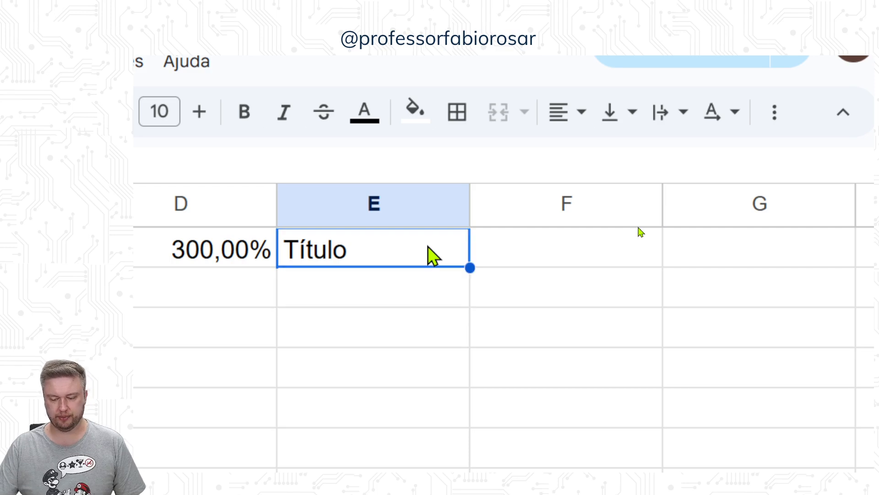
{"action": "left_click", "coordinate": [678, 163]}
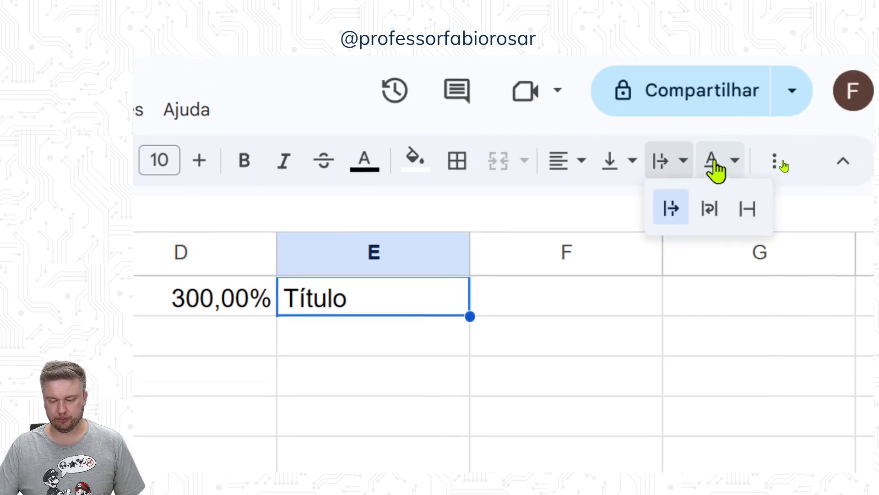
{"action": "left_click", "coordinate": [732, 163]}
{"action": "left_click", "coordinate": [483, 212]}
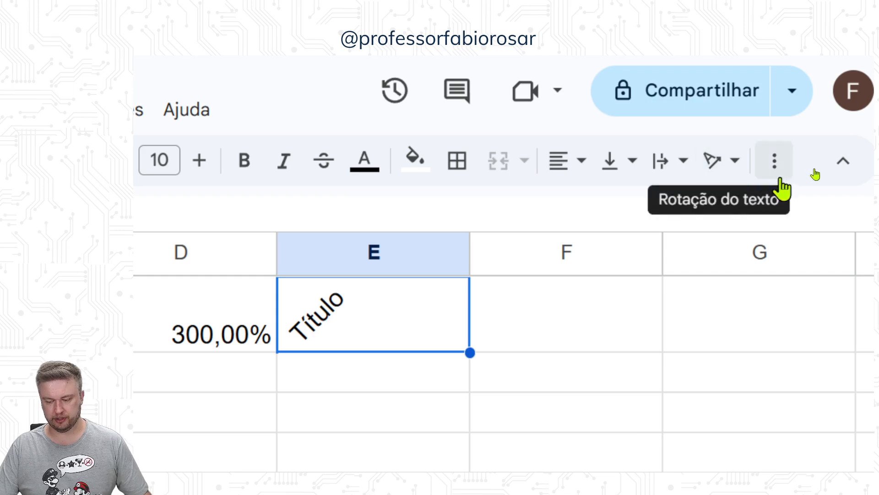
{"action": "left_click", "coordinate": [774, 161]}
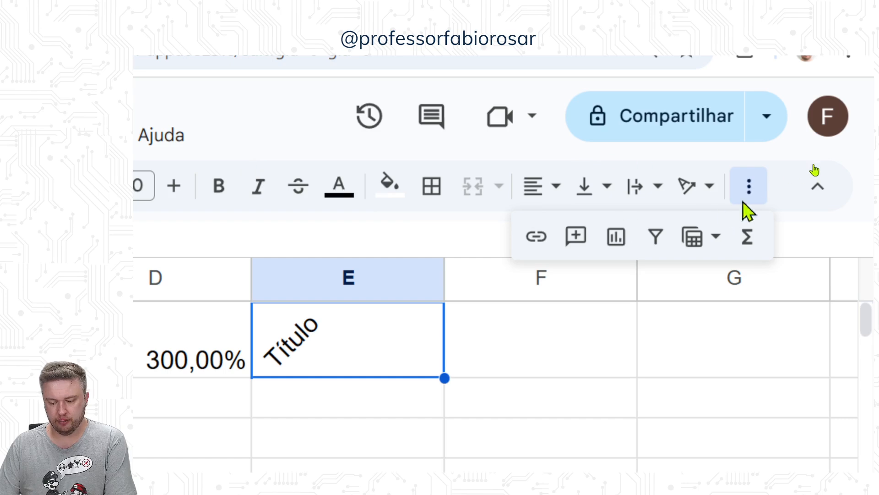
{"action": "left_click", "coordinate": [753, 183]}
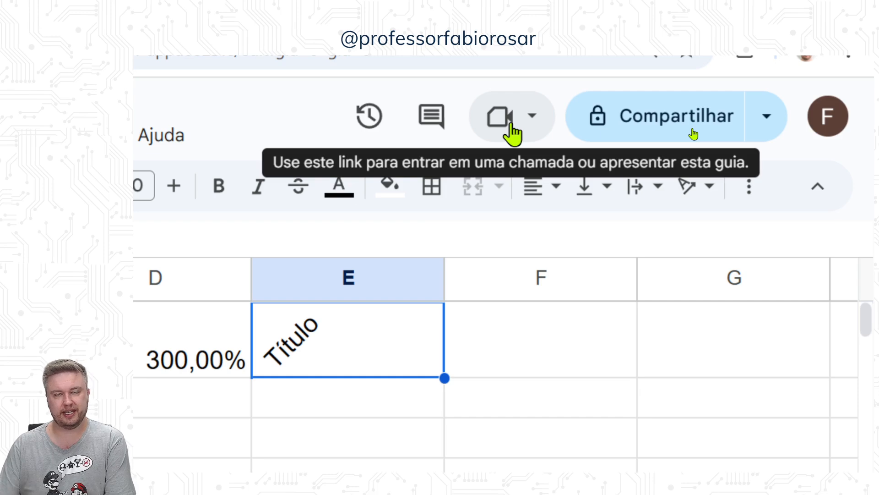
{"action": "left_click", "coordinate": [540, 130]}
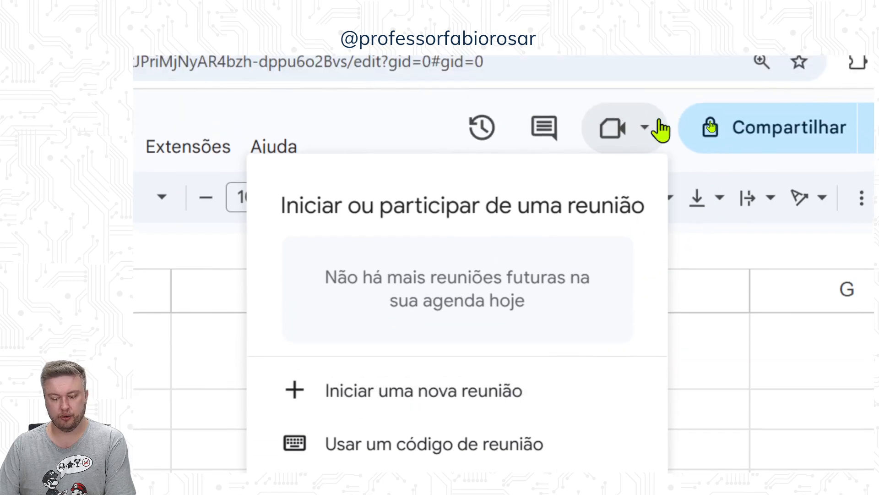
{"action": "left_click", "coordinate": [659, 122]}
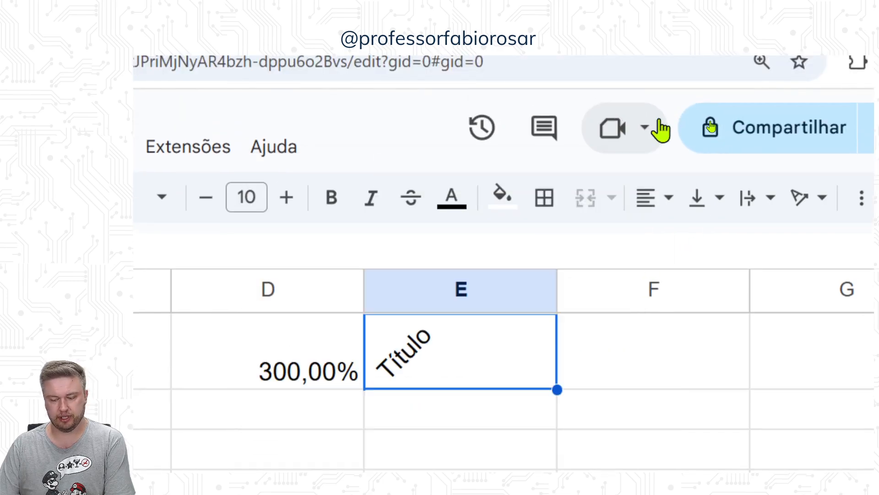
Step: Start sharing the spreadsheet, giving it the name "Planilha Teste" when a title is requested
{"action": "left_click", "coordinate": [870, 137]}
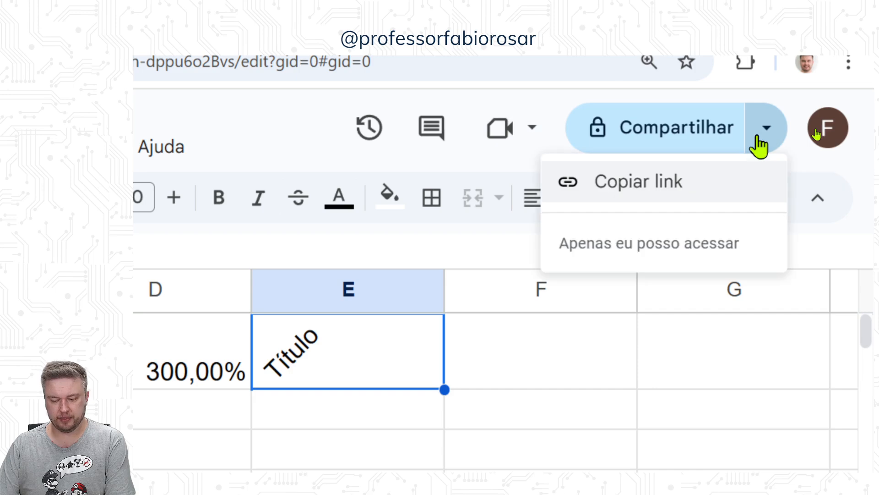
{"action": "left_click", "coordinate": [759, 146]}
{"action": "left_click", "coordinate": [700, 144]}
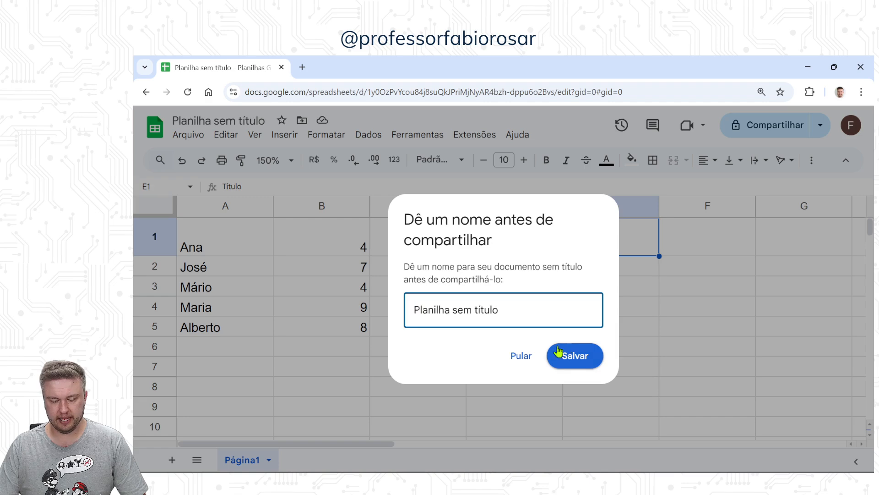
{"action": "left_click_drag", "start_coordinate": [513, 311], "coordinate": [418, 308]}
{"action": "type", "text": "P"}
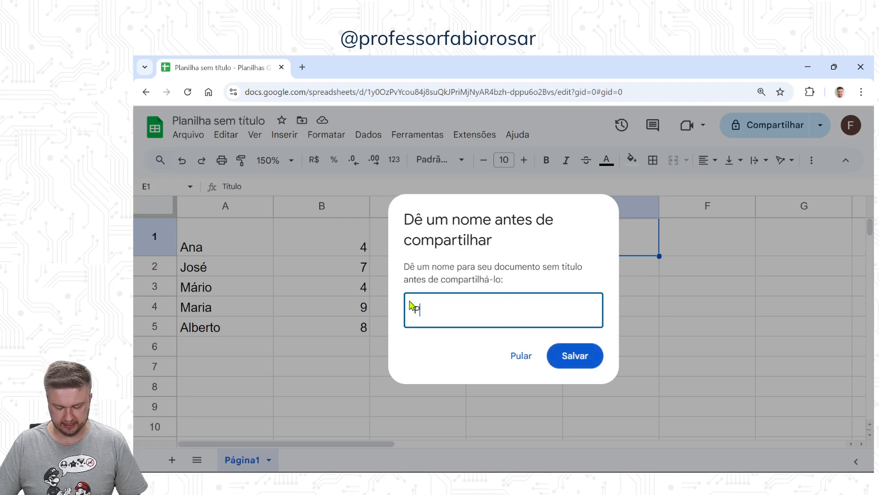
{"action": "type", "text": "lanilha Teste"}
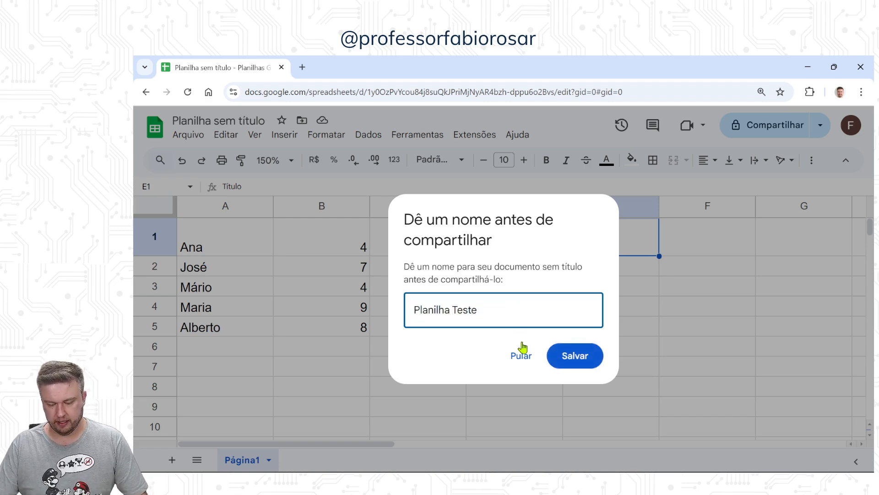
{"action": "left_click", "coordinate": [555, 355]}
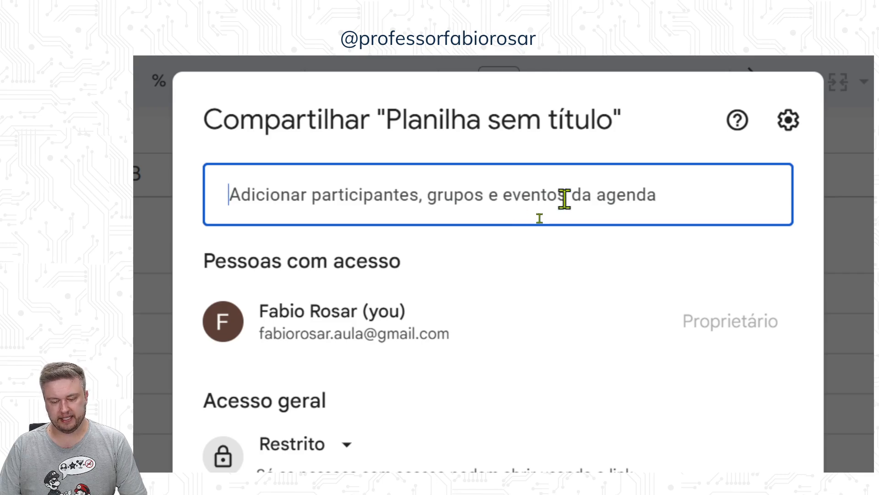
Step: Review the sharing settings for editors, viewers and commenters, the general access choices, and the field for adding participants
{"action": "left_click", "coordinate": [782, 133]}
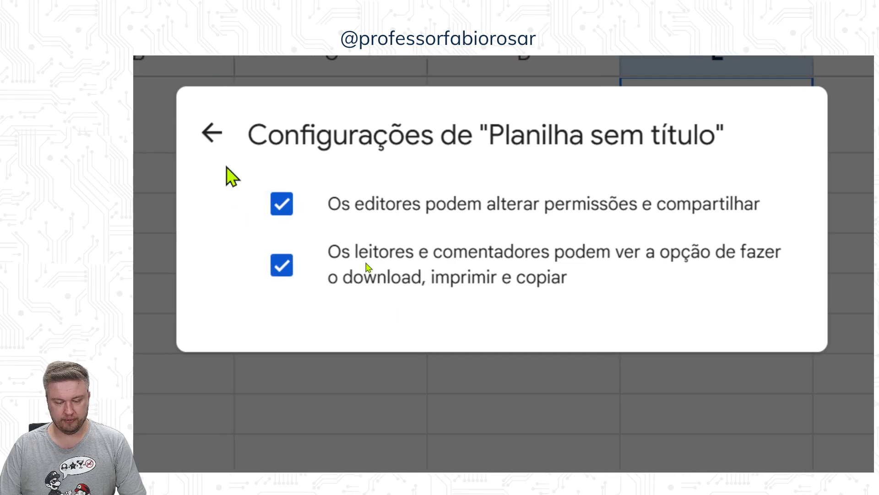
{"action": "left_click", "coordinate": [202, 134]}
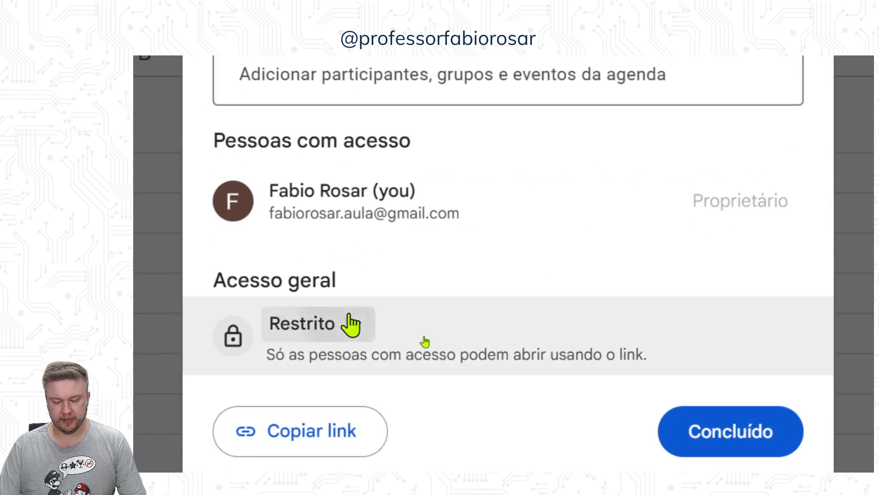
{"action": "left_click", "coordinate": [356, 323]}
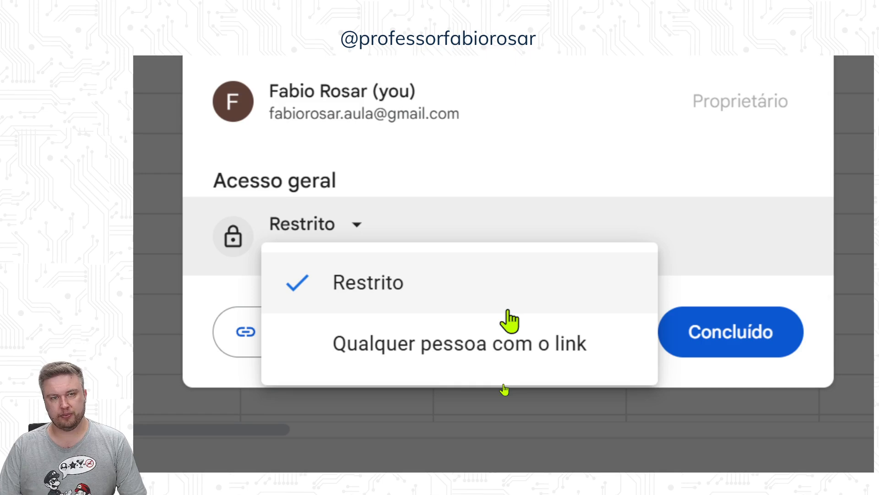
{"action": "left_click", "coordinate": [509, 312]}
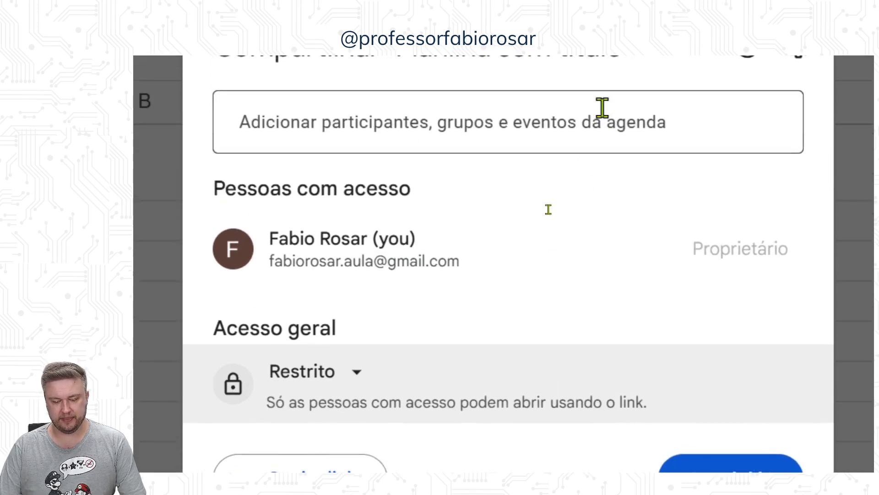
{"action": "left_click", "coordinate": [544, 131]}
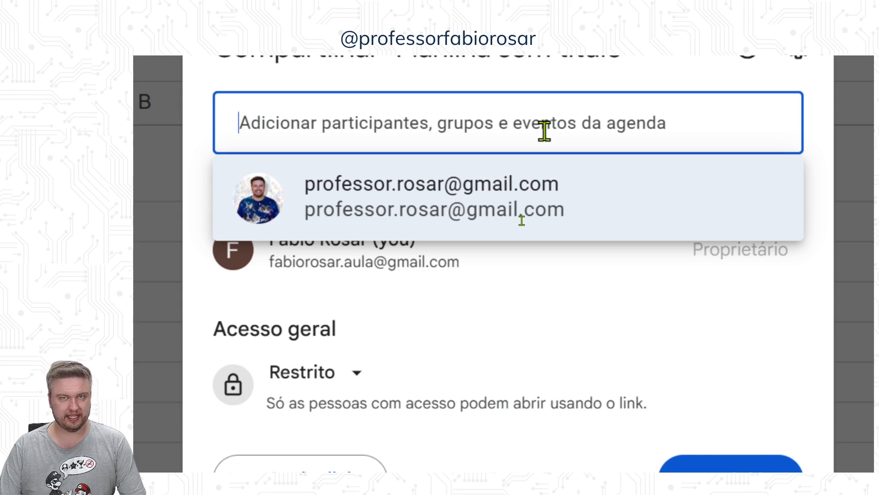
Step: Set general access to "Qualquer pessoa com o link", check the roles available for link visitors, and close the sharing settings
{"action": "left_click", "coordinate": [366, 380]}
{"action": "left_click", "coordinate": [416, 404]}
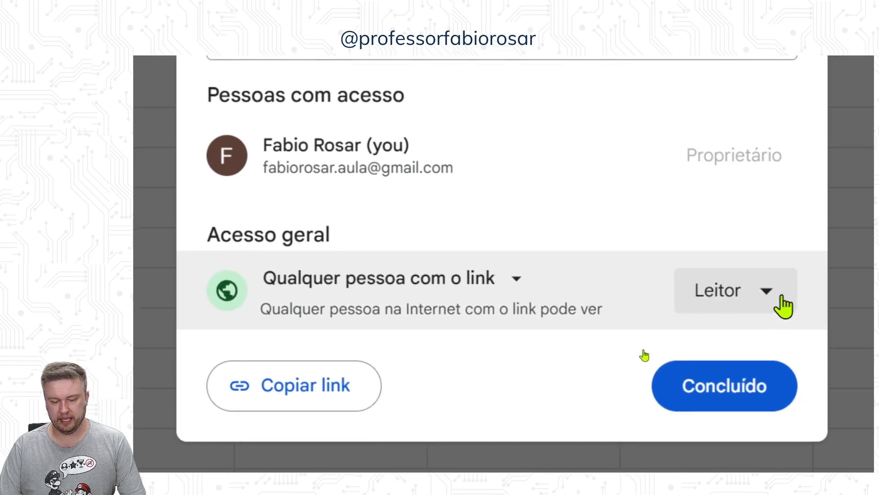
{"action": "left_click", "coordinate": [524, 271]}
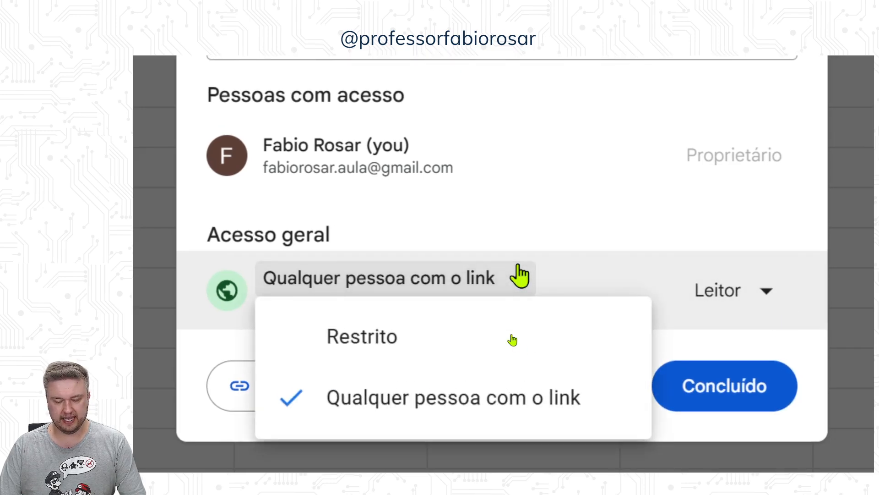
{"action": "left_click", "coordinate": [520, 275]}
{"action": "left_click", "coordinate": [761, 290]}
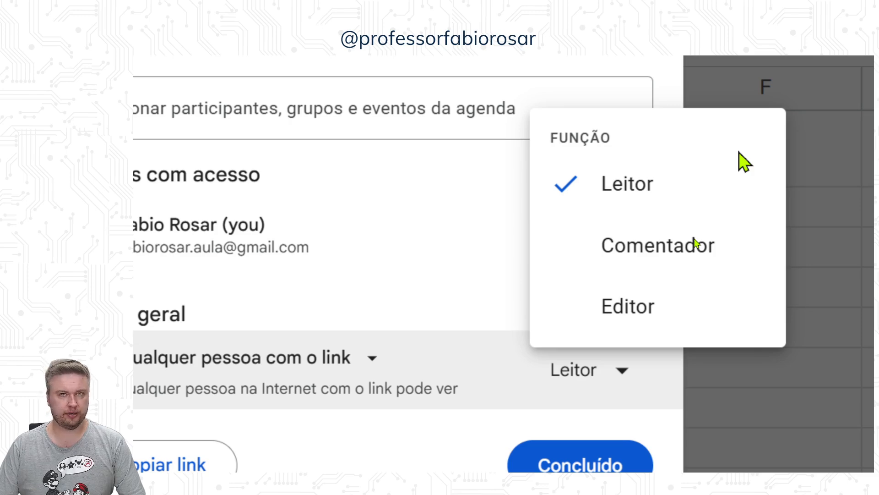
{"action": "key", "text": "Escape"}
{"action": "key", "text": "Escape"}
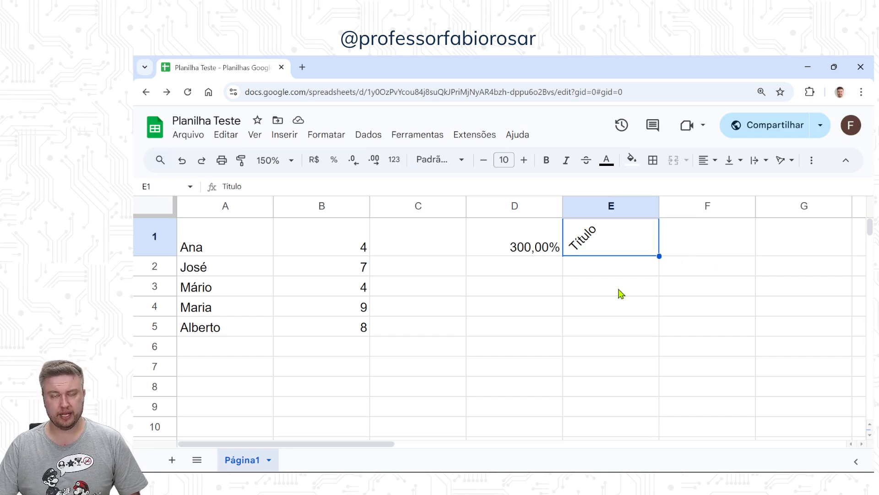
Step: Examine the commands offered for managing the file, editing, changing the view and inserting content
{"action": "left_click", "coordinate": [188, 135]}
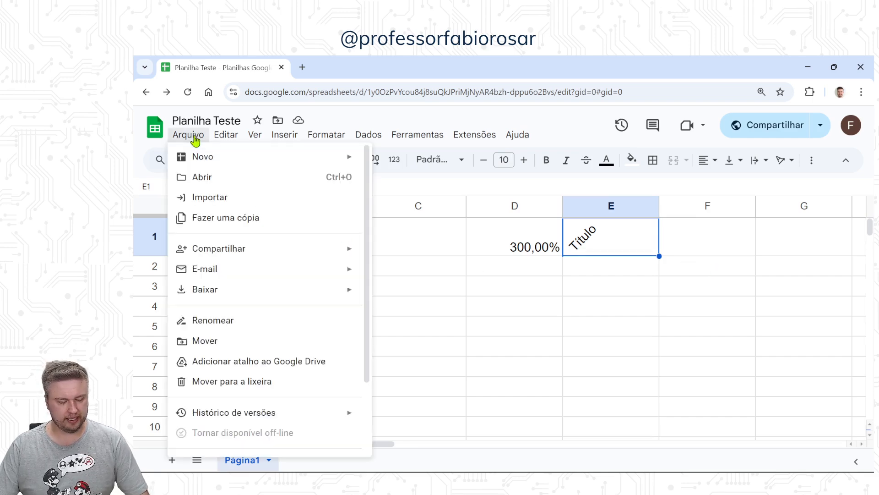
{"action": "mouse_move", "coordinate": [209, 164]}
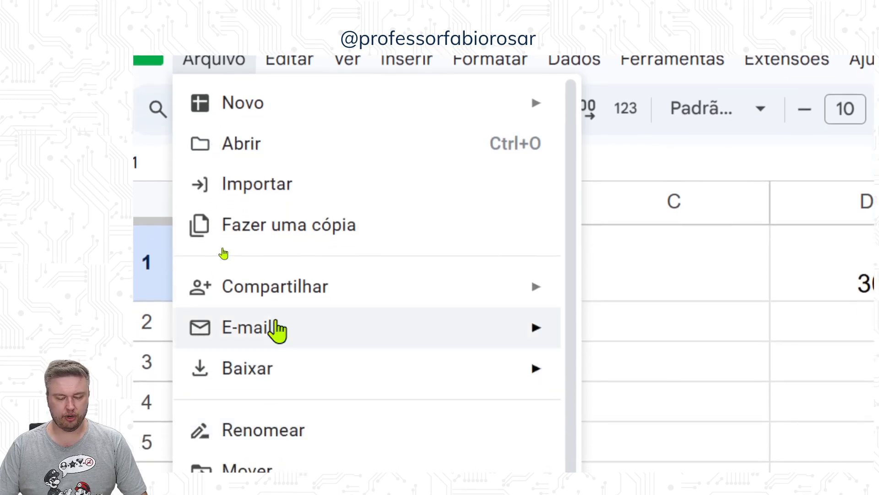
{"action": "mouse_move", "coordinate": [288, 323]}
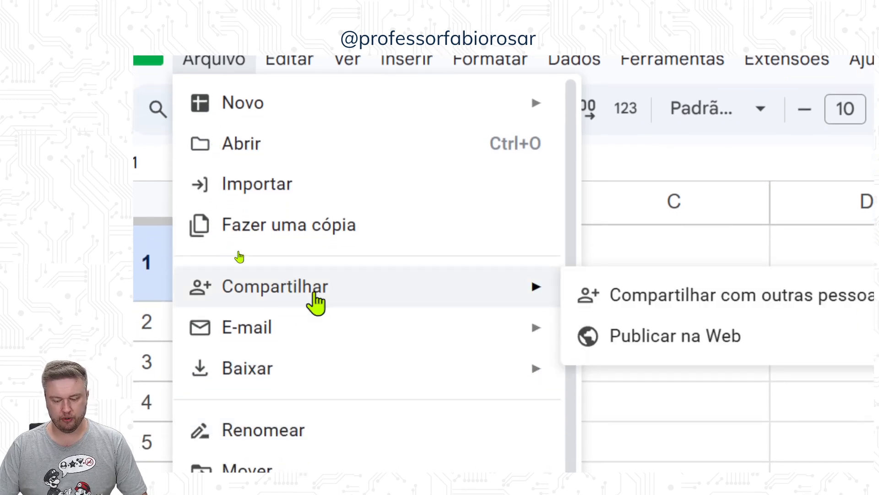
{"action": "mouse_move", "coordinate": [315, 346]}
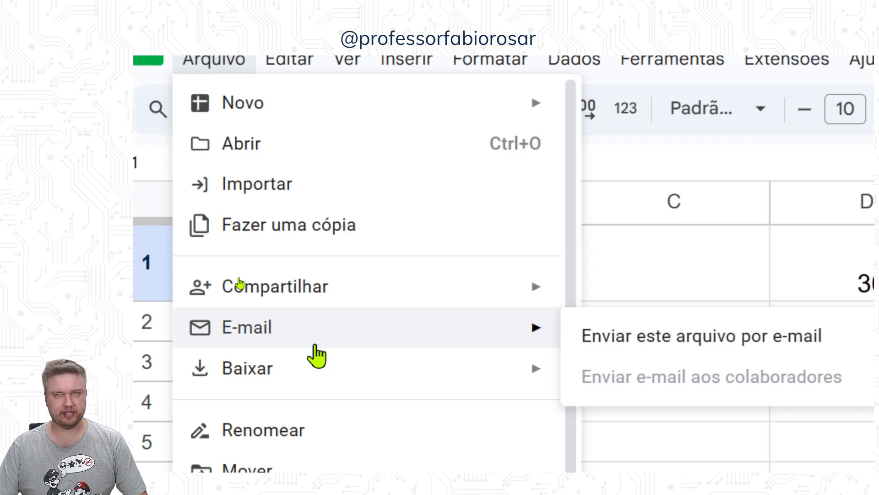
{"action": "mouse_move", "coordinate": [460, 379]}
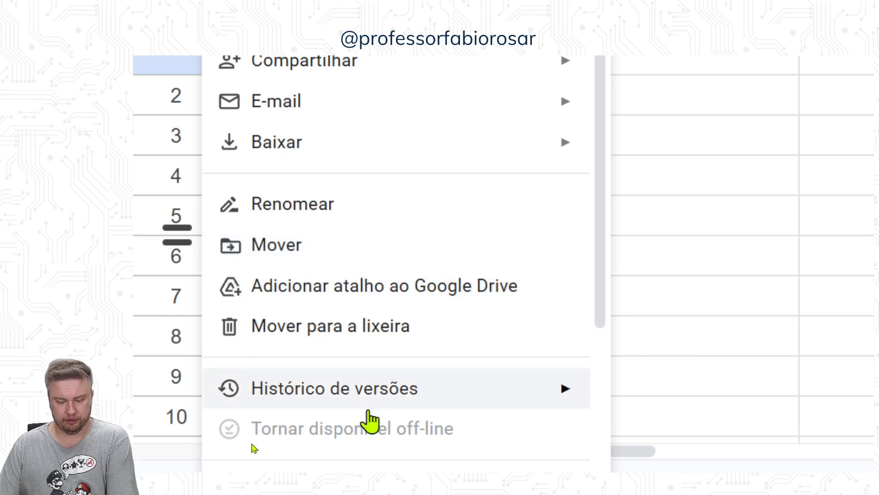
{"action": "scroll", "coordinate": [419, 298], "scroll_direction": "down", "scroll_amount": 4}
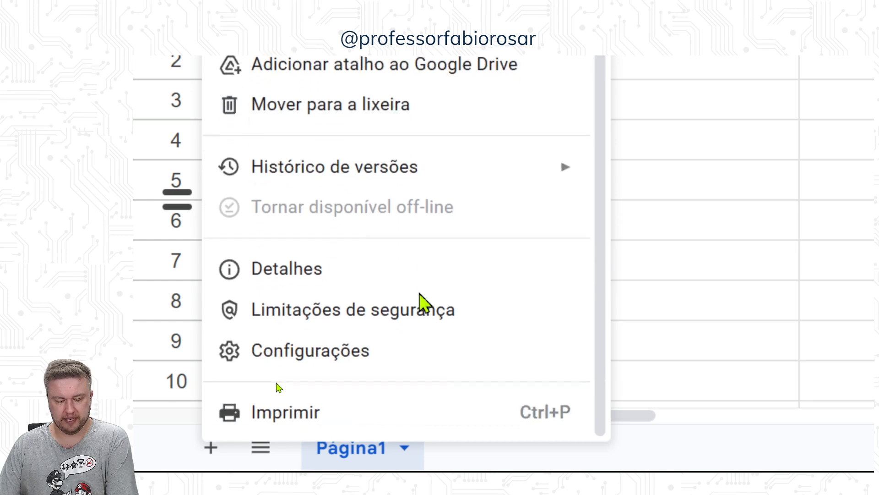
{"action": "mouse_move", "coordinate": [440, 173]}
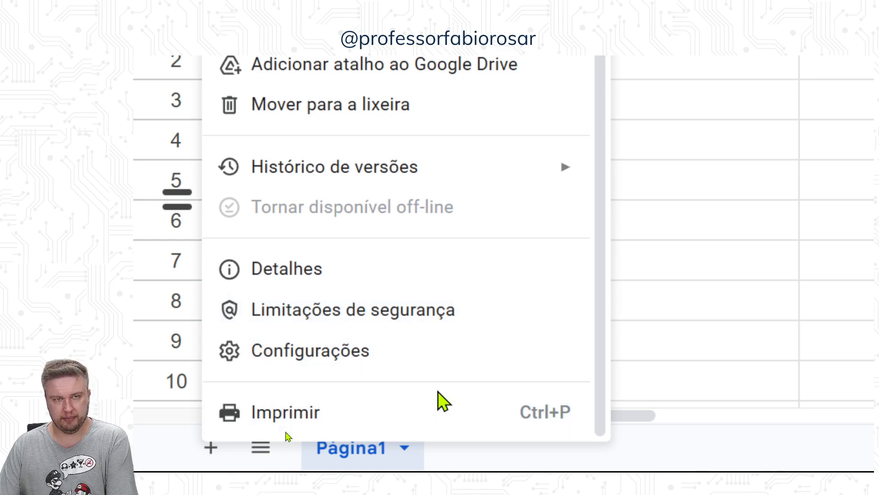
{"action": "mouse_move", "coordinate": [310, 168]}
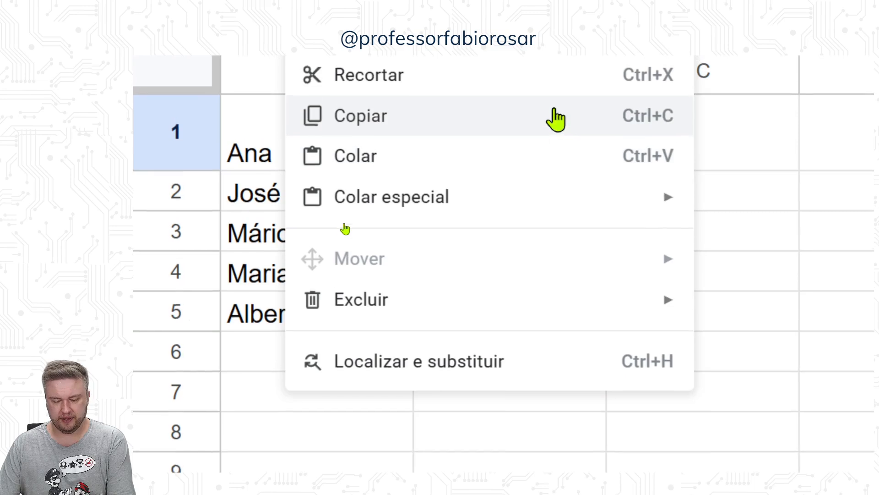
{"action": "mouse_move", "coordinate": [510, 110]}
{"action": "mouse_move", "coordinate": [372, 117]}
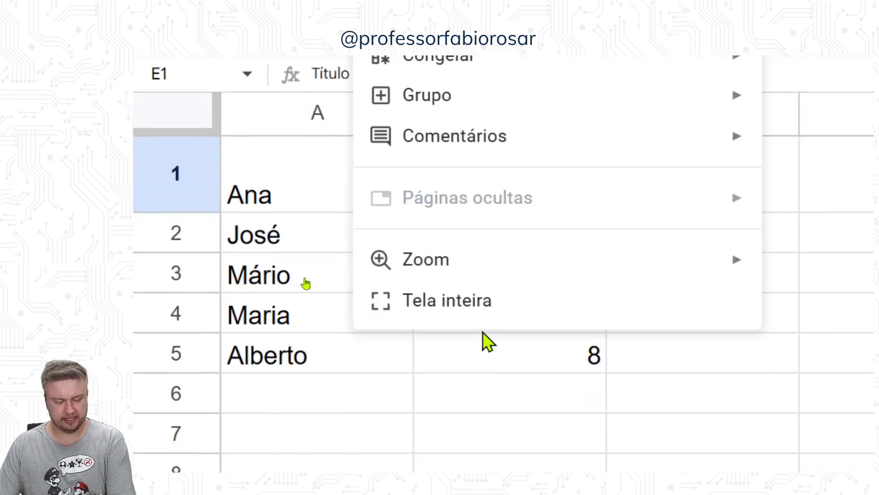
{"action": "mouse_move", "coordinate": [286, 142]}
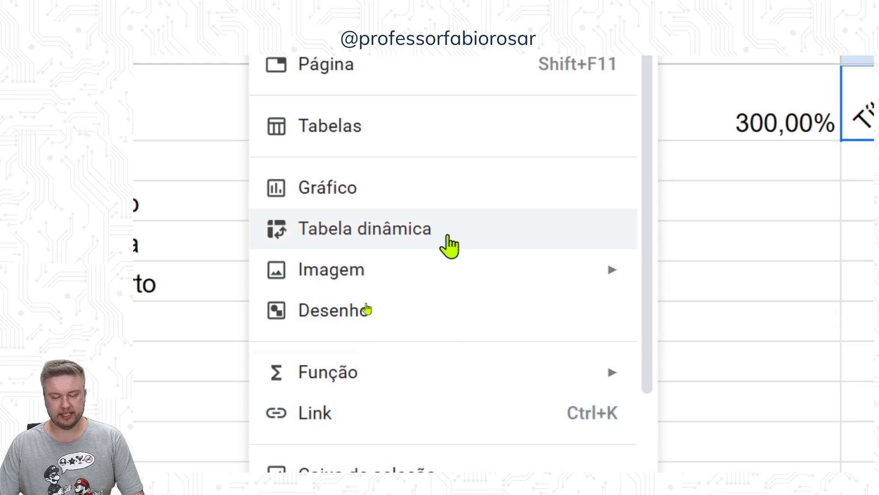
{"action": "mouse_move", "coordinate": [439, 282]}
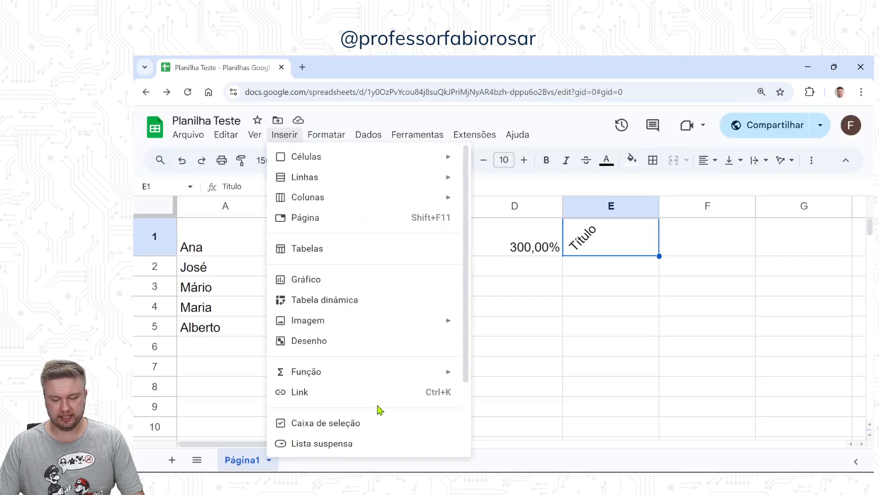
Step: Insert a checkbox in cell D3 and test it by ticking and unticking it
{"action": "left_click", "coordinate": [537, 293]}
{"action": "left_click", "coordinate": [287, 135]}
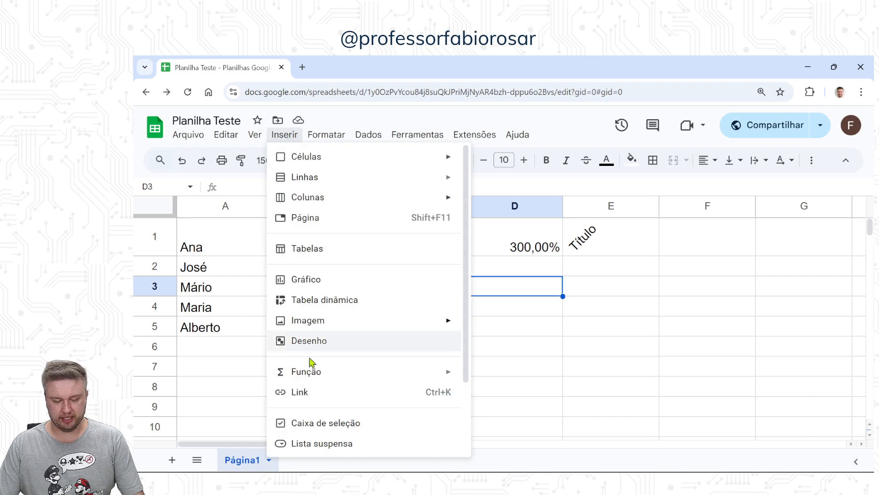
{"action": "left_click", "coordinate": [329, 427]}
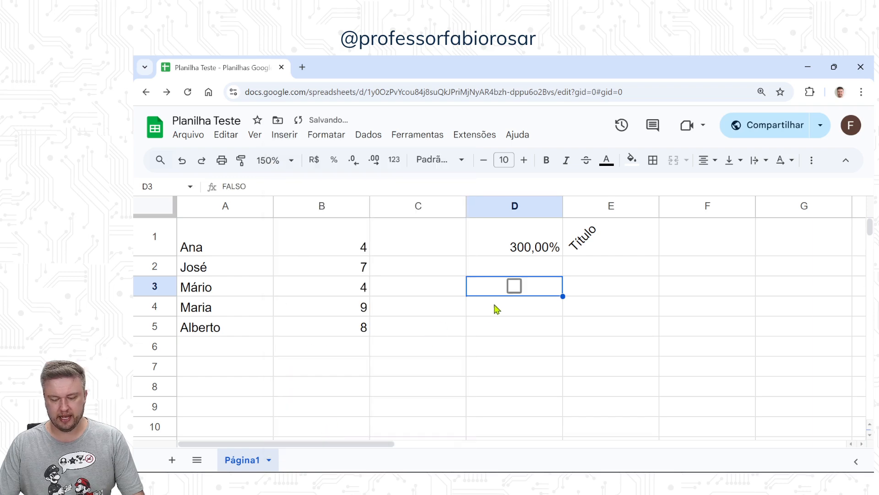
{"action": "left_click", "coordinate": [513, 287]}
{"action": "left_click", "coordinate": [513, 288]}
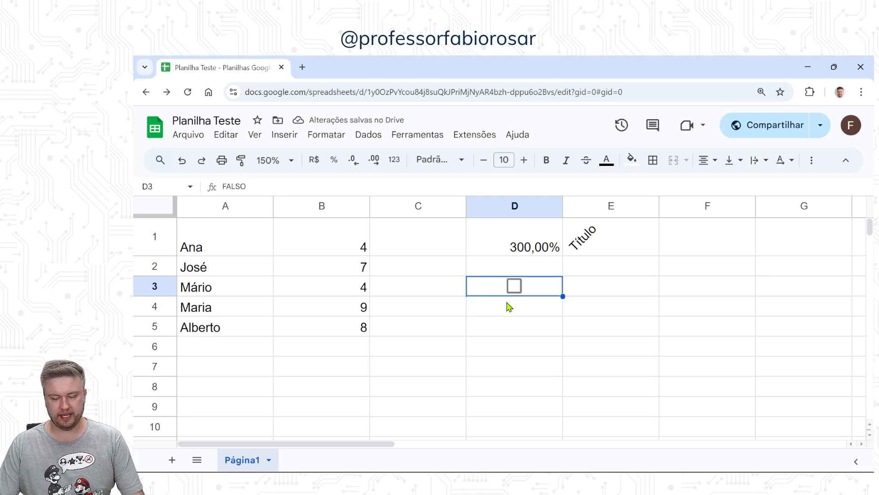
Step: Insert a dropdown list in cell D4 with the options "Laranja" and "Banana", and check its choices without selecting one
{"action": "left_click", "coordinate": [508, 304]}
{"action": "left_click", "coordinate": [285, 135]}
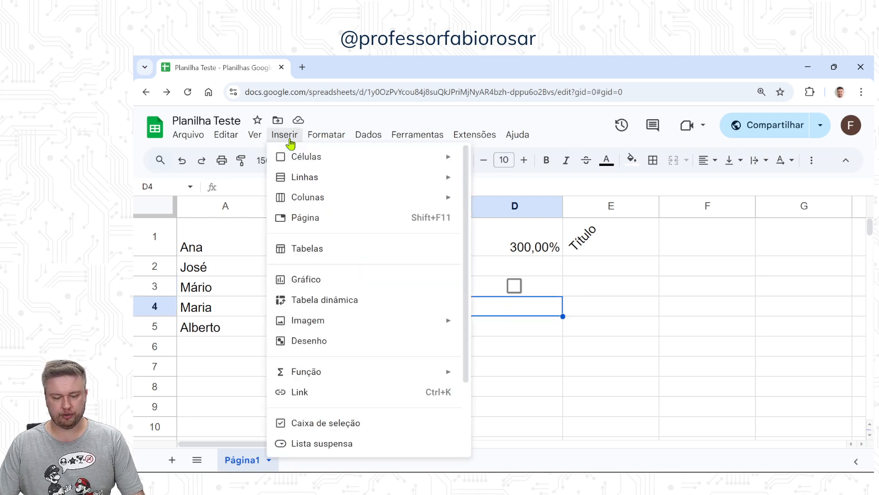
{"action": "left_click", "coordinate": [326, 444]}
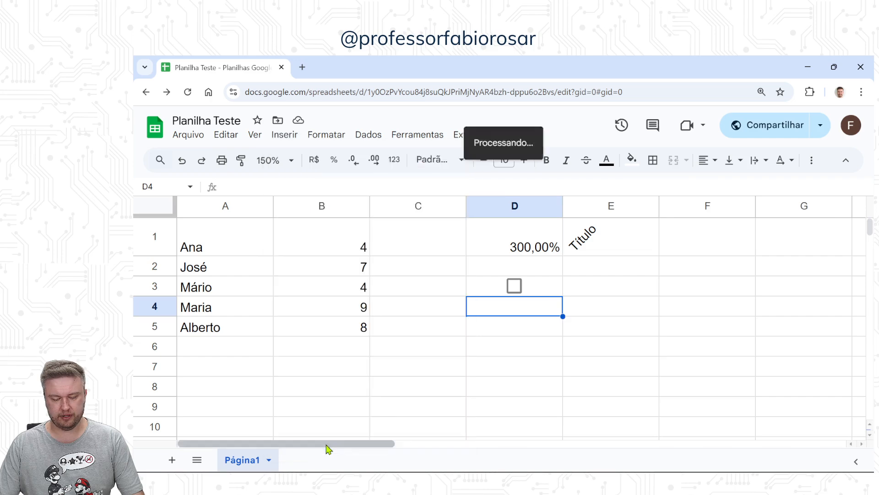
{"action": "left_click_drag", "start_coordinate": [763, 314], "coordinate": [723, 314]}
{"action": "type", "text": "Laranja"}
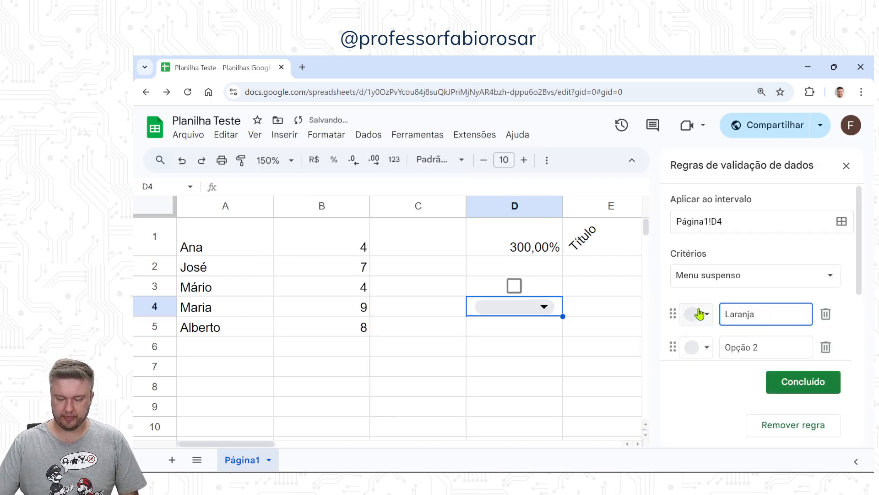
{"action": "left_click", "coordinate": [736, 344]}
{"action": "key", "text": "ctrl+a"}
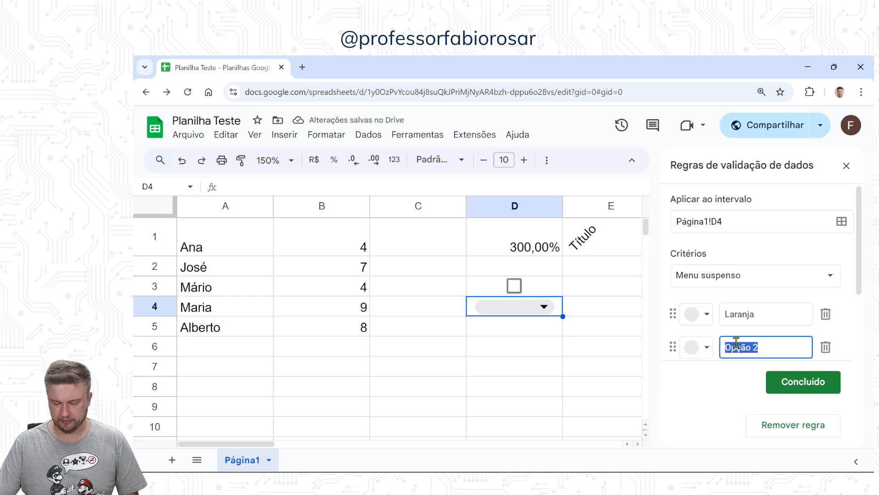
{"action": "type", "text": "Banana"}
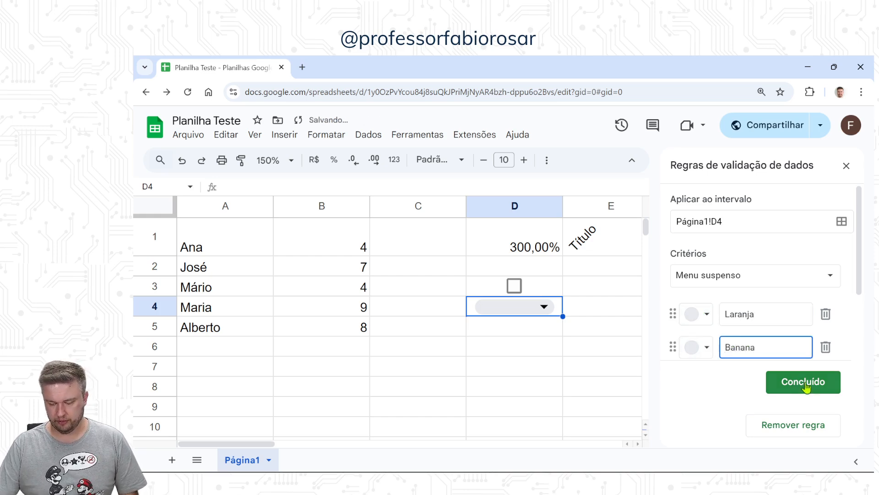
{"action": "left_click", "coordinate": [802, 382]}
{"action": "left_click", "coordinate": [546, 306]}
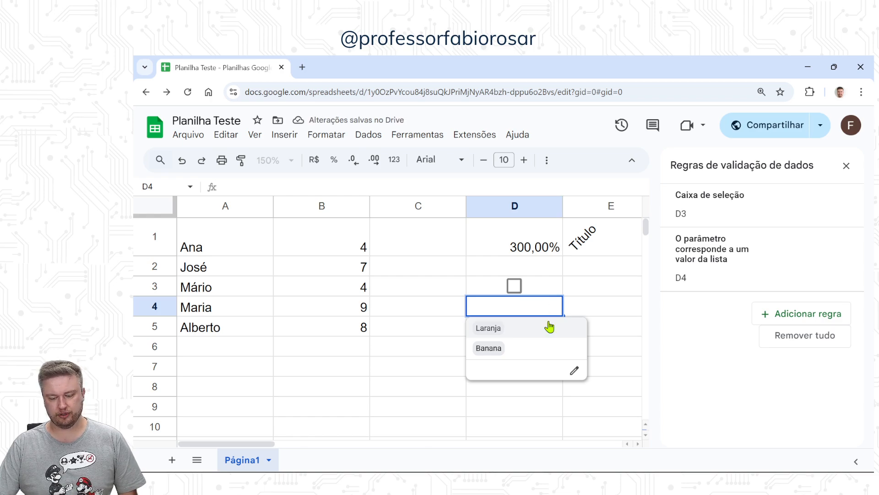
{"action": "left_click", "coordinate": [639, 287]}
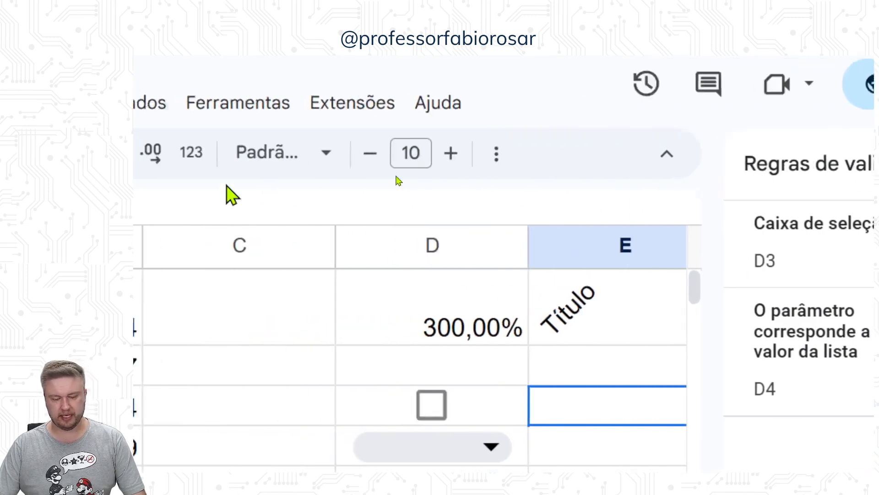
Step: Review the available formatting commands and the data commands, including the data cleanup options
{"action": "left_click", "coordinate": [414, 110]}
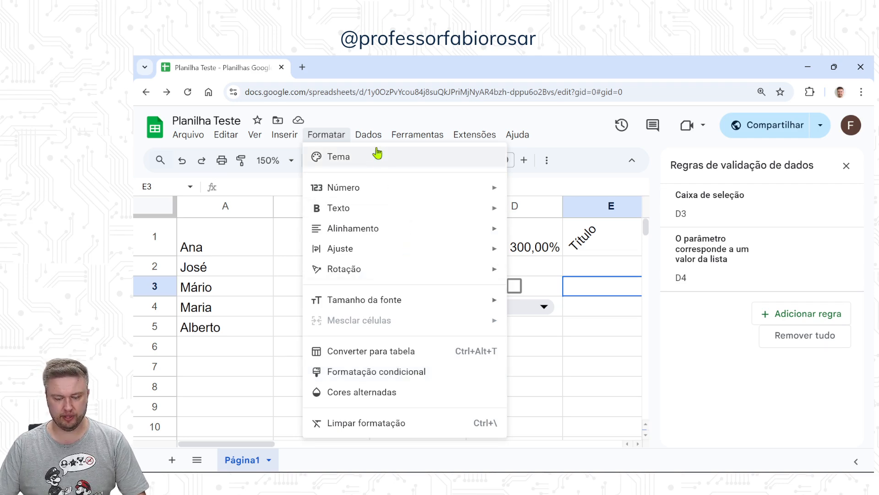
{"action": "mouse_move", "coordinate": [376, 143]}
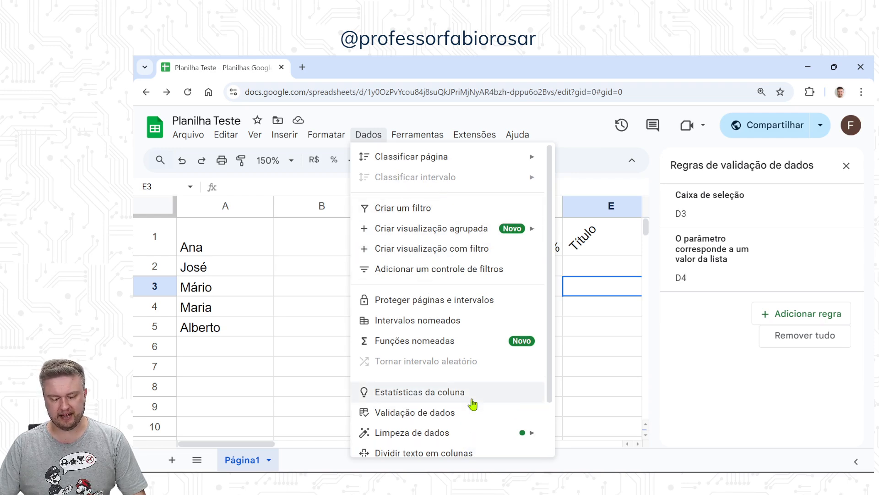
{"action": "scroll", "coordinate": [471, 403], "scroll_direction": "down", "scroll_amount": 1}
{"action": "mouse_move", "coordinate": [470, 375]}
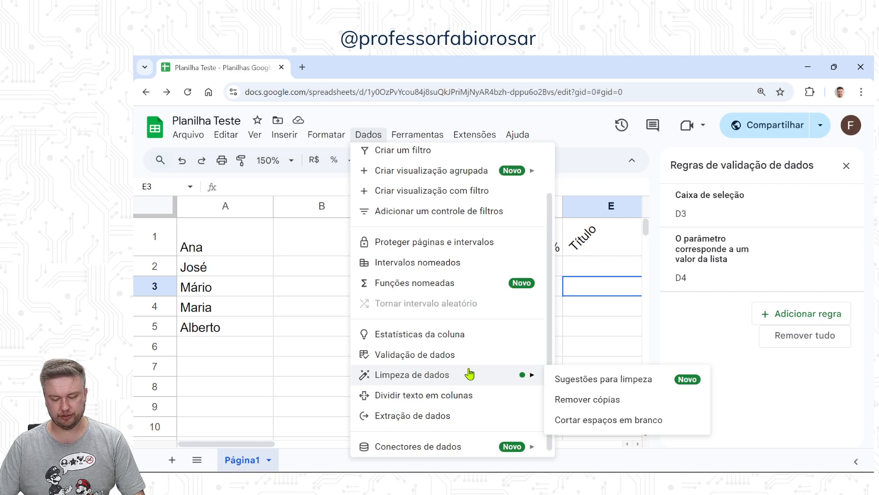
Step: Create a new form from the spreadsheet
{"action": "mouse_move", "coordinate": [426, 144]}
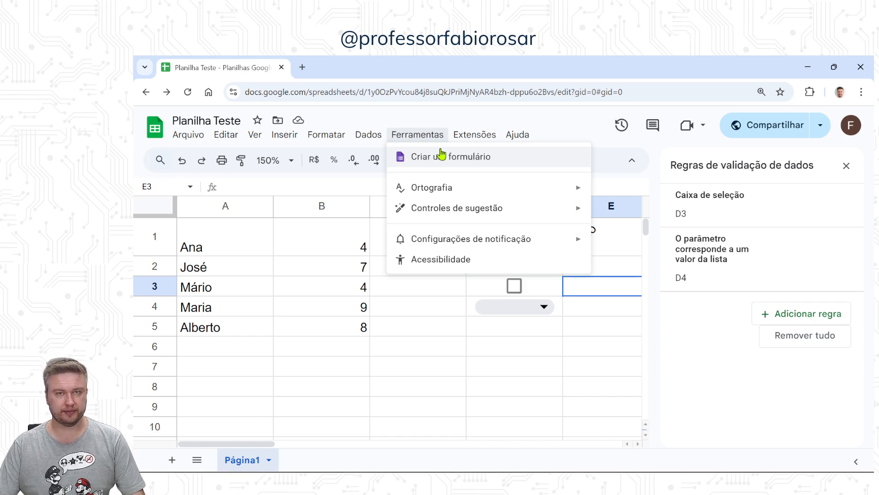
{"action": "left_click", "coordinate": [442, 155]}
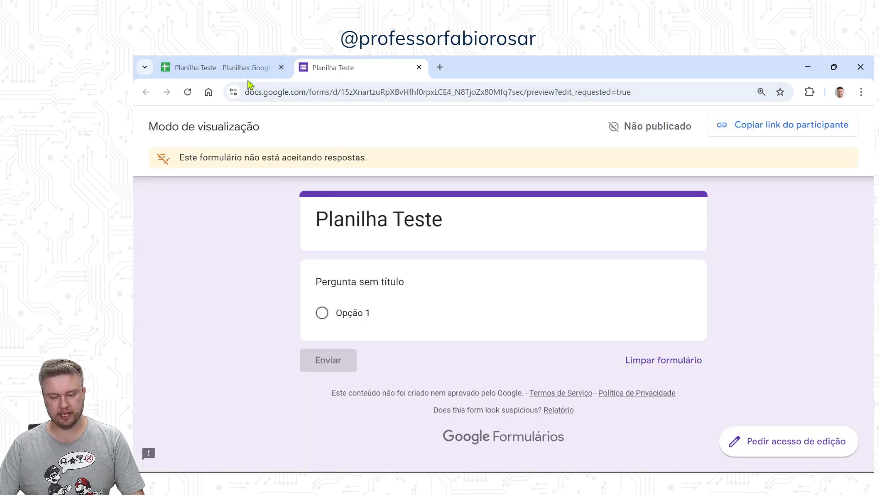
Step: Return to the spreadsheet, close the data validation rules, and review the data and tools commands, including the suggestion controls
{"action": "left_click", "coordinate": [247, 70]}
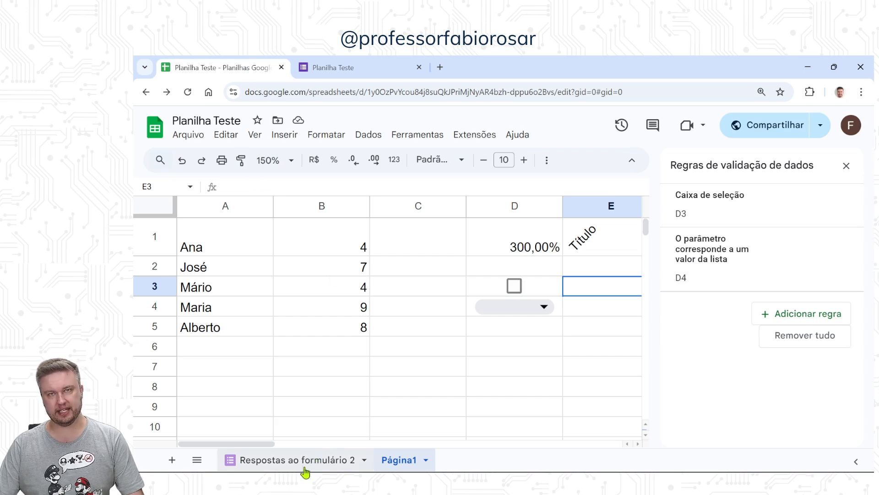
{"action": "left_click", "coordinate": [847, 162]}
{"action": "left_click", "coordinate": [370, 138]}
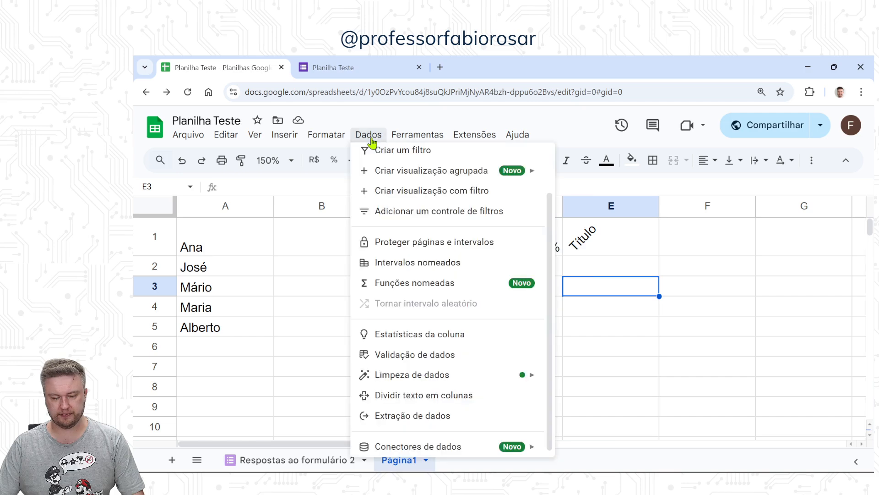
{"action": "mouse_move", "coordinate": [398, 137]}
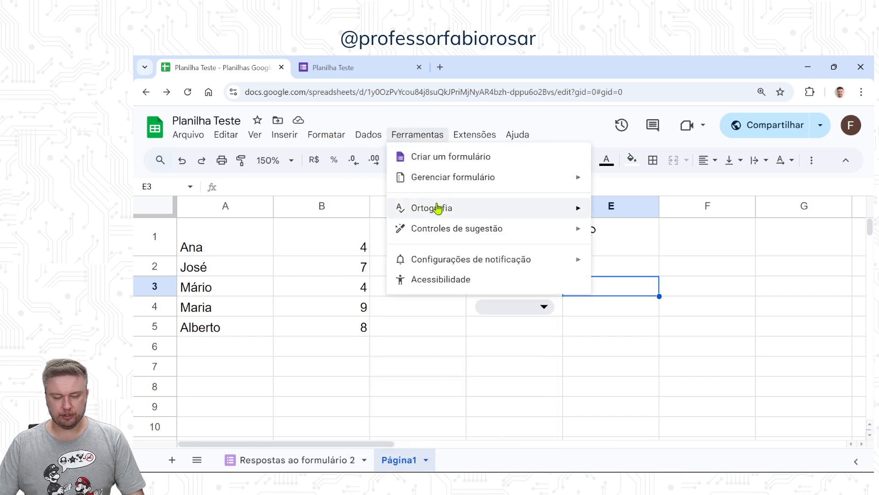
{"action": "mouse_move", "coordinate": [447, 233]}
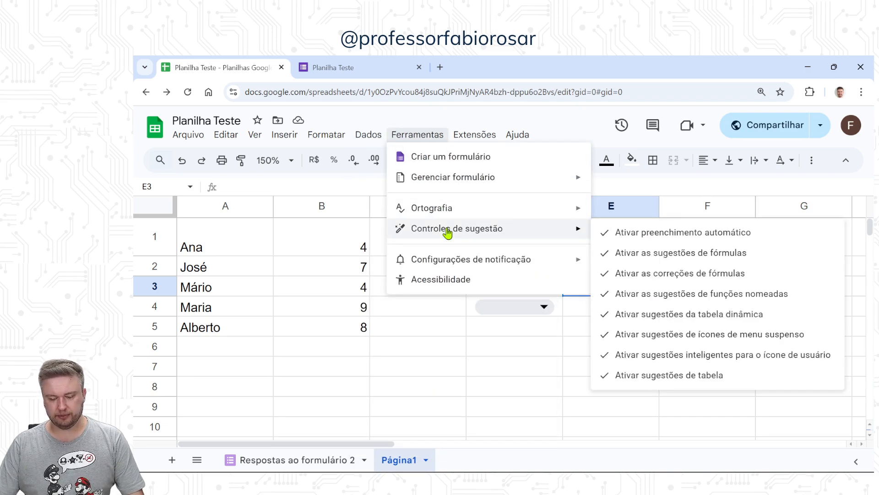
Step: Try twice to open the Apps Script extension from the spreadsheet, reloading its page each time and closing it
{"action": "mouse_move", "coordinate": [485, 138]}
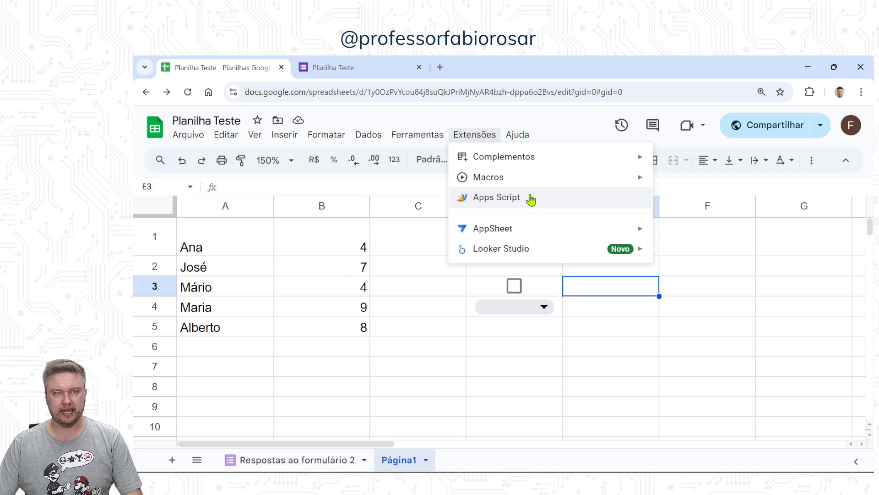
{"action": "left_click", "coordinate": [530, 199]}
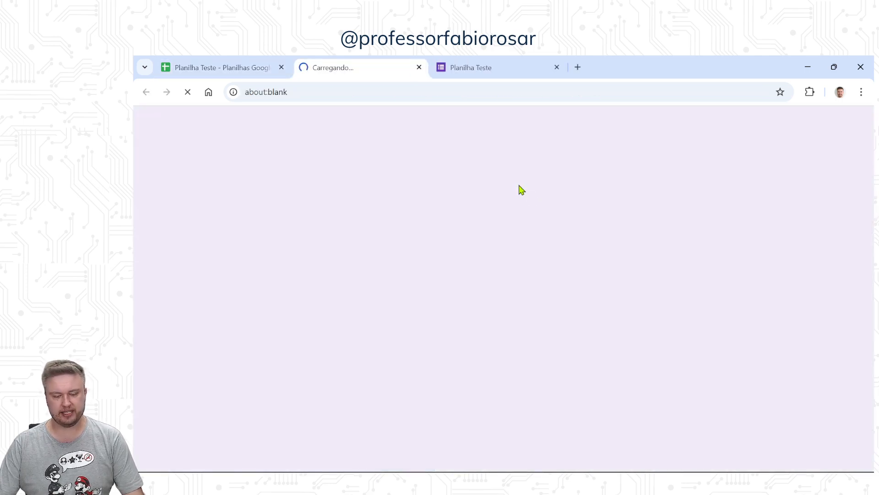
{"action": "key", "text": "F5"}
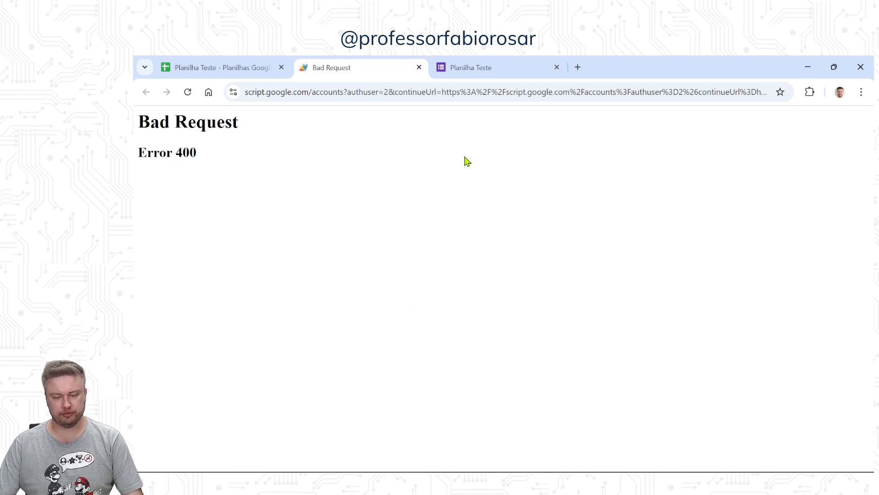
{"action": "left_click", "coordinate": [419, 67]}
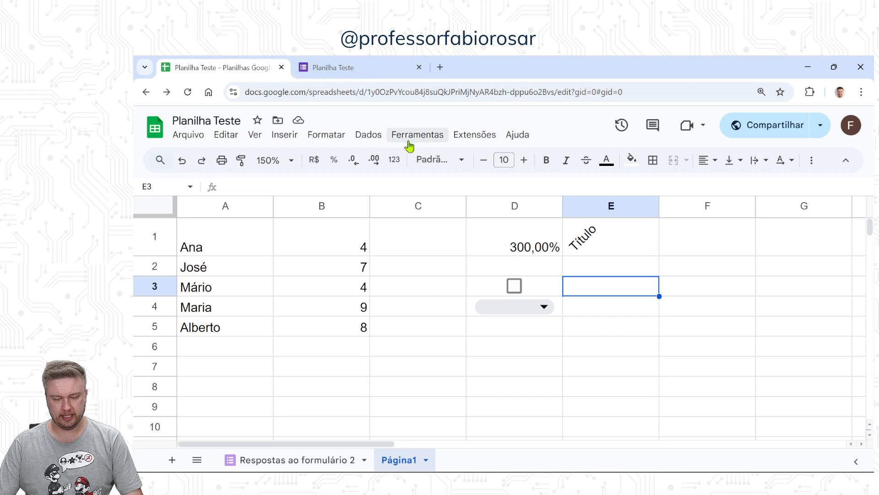
{"action": "left_click", "coordinate": [474, 134]}
{"action": "left_click", "coordinate": [482, 202]}
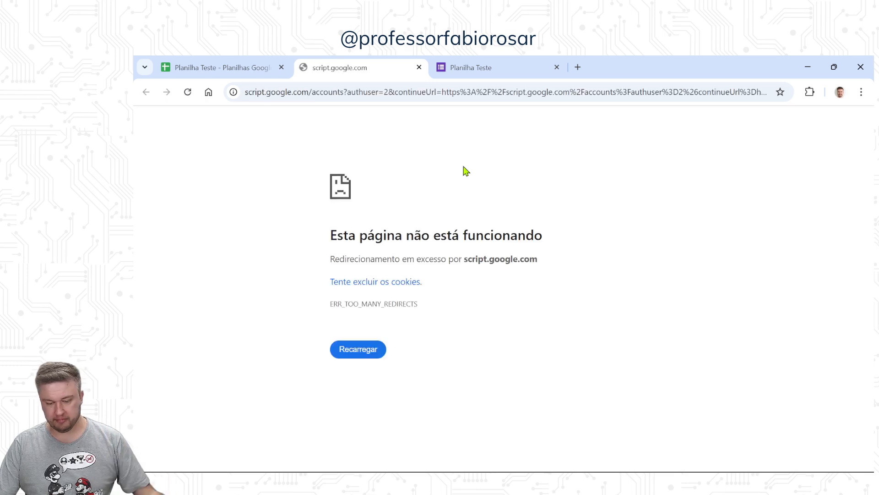
{"action": "key", "text": "F5"}
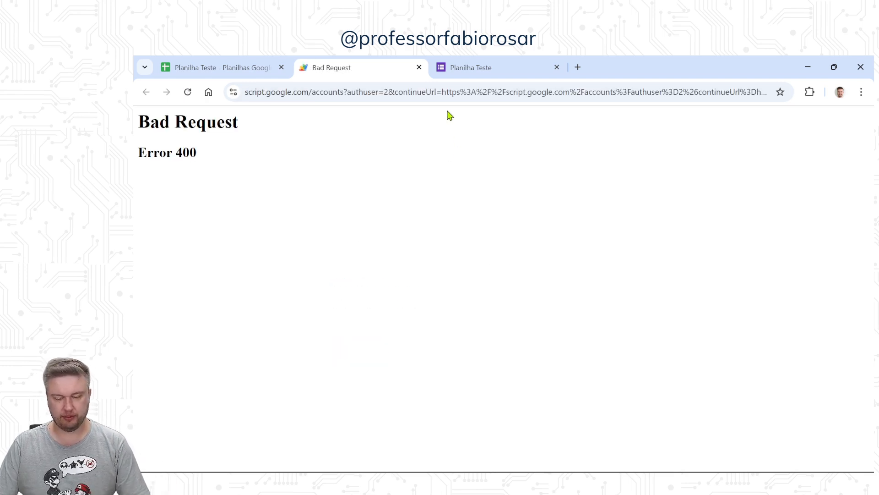
{"action": "left_click", "coordinate": [418, 67]}
Step: Review the spreadsheet's help commands, switch to the slide presentation and advance to its closing slide
{"action": "left_click", "coordinate": [519, 135]}
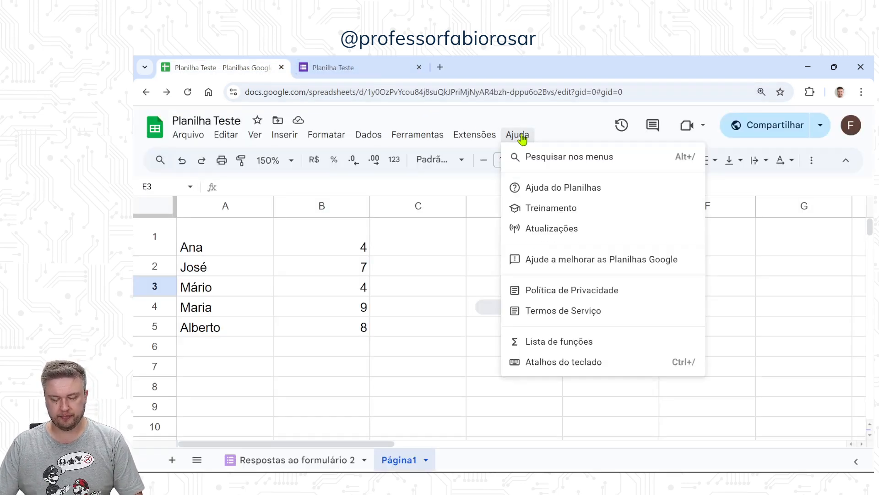
{"action": "left_click", "coordinate": [522, 135]}
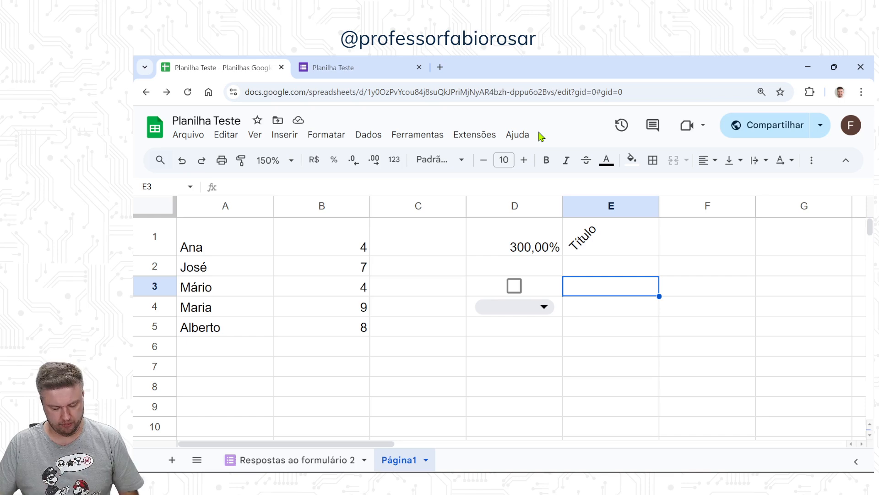
{"action": "key", "text": "alt+Tab"}
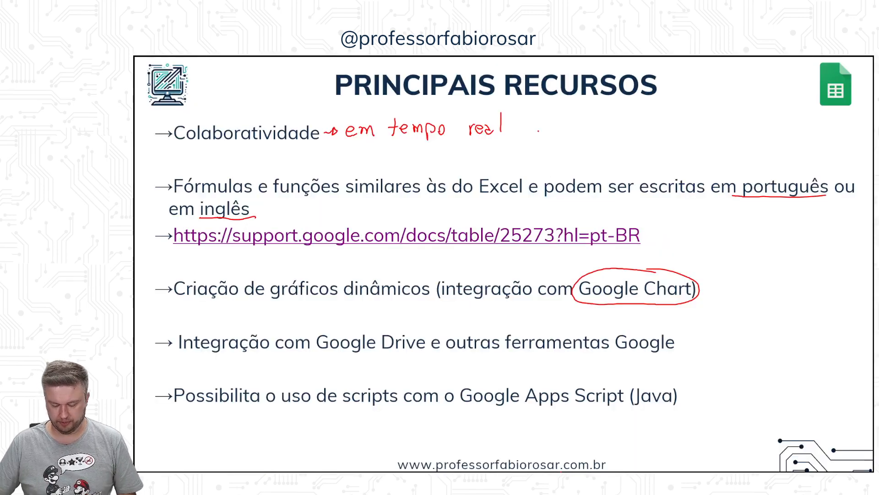
{"action": "key", "text": "Right"}
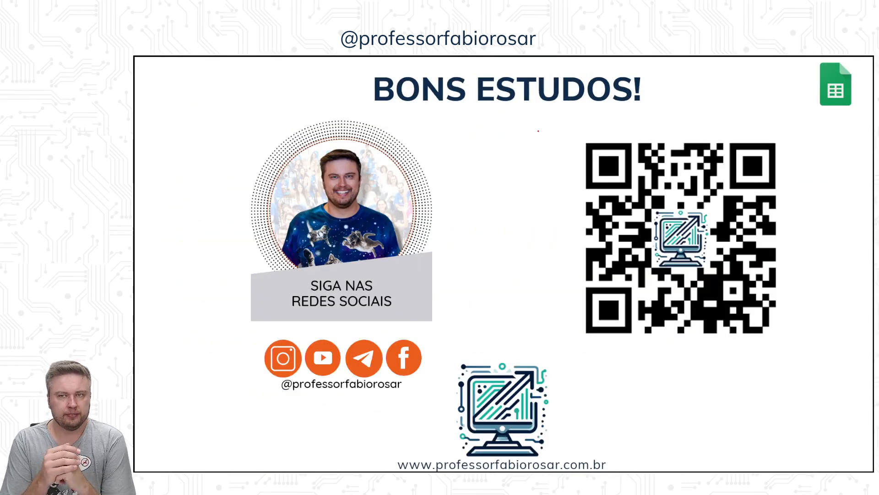